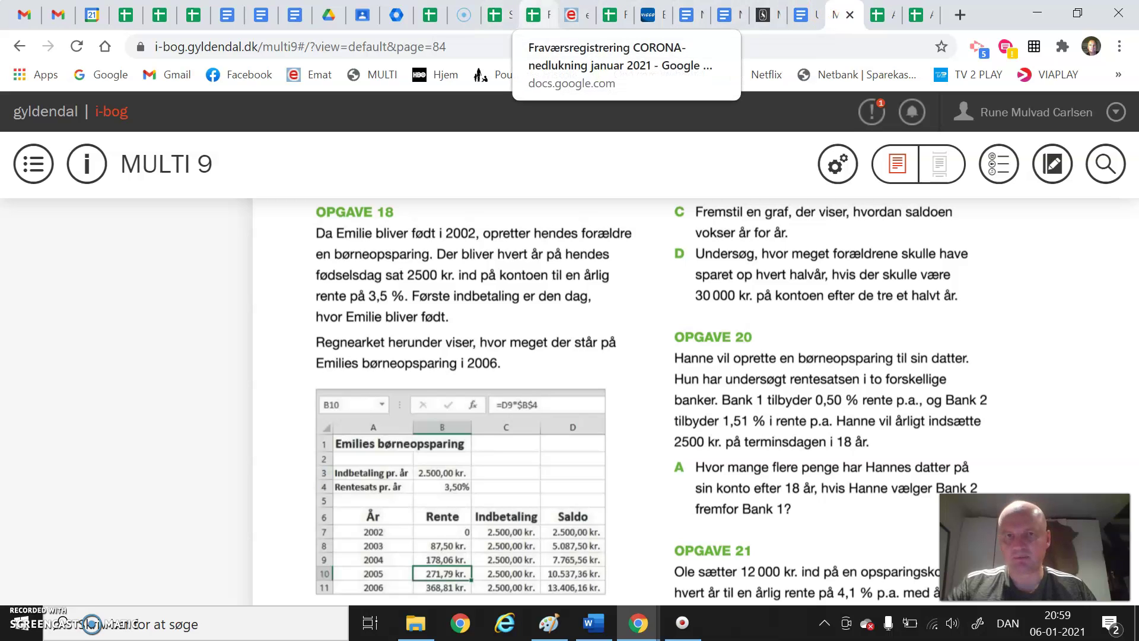
Read Opgave 18 about Emilie's child savings and its example spreadsheet on page 84 of MULTI 9.
scroll(565, 291, "up", 3)
scroll(564, 306, "down", 4)
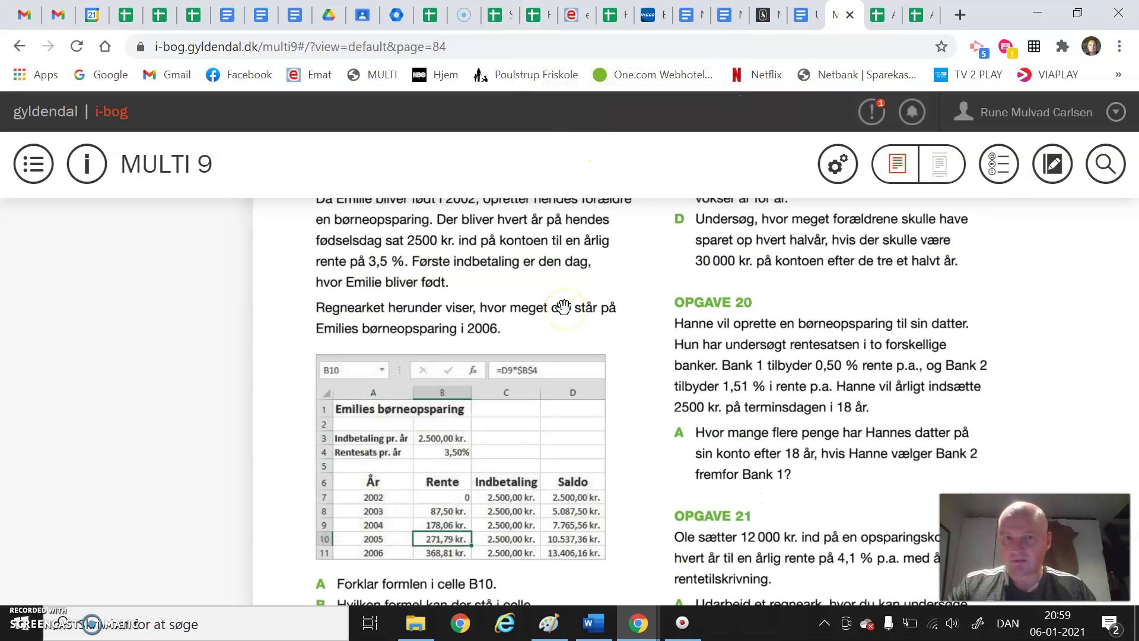
scroll(756, 308, "up", 3)
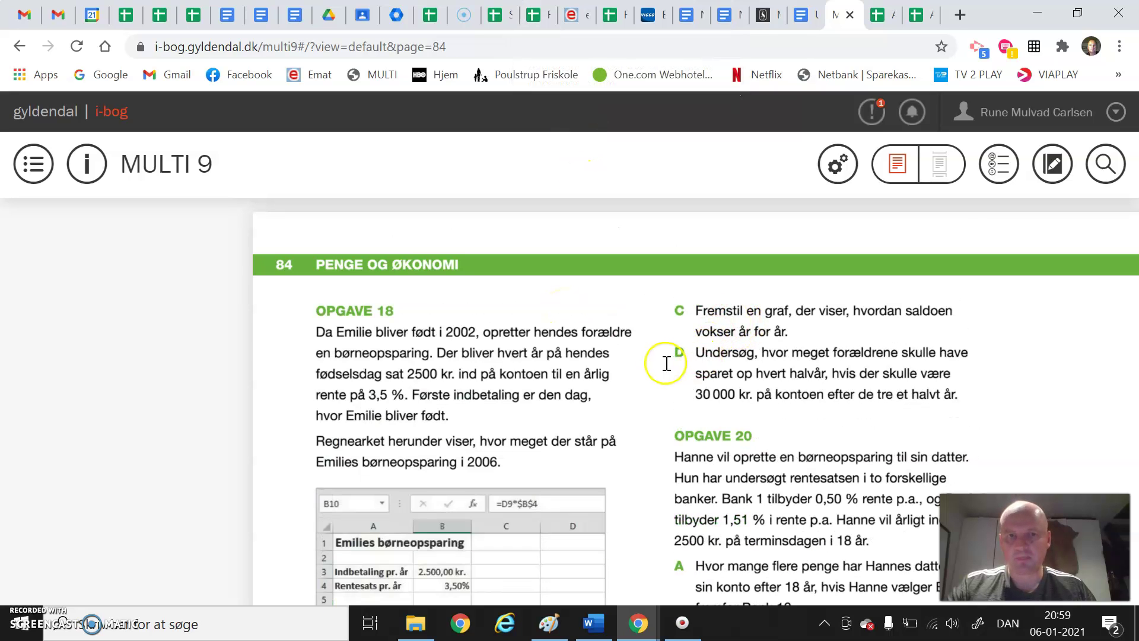
left_click_drag(658, 400, 645, 277)
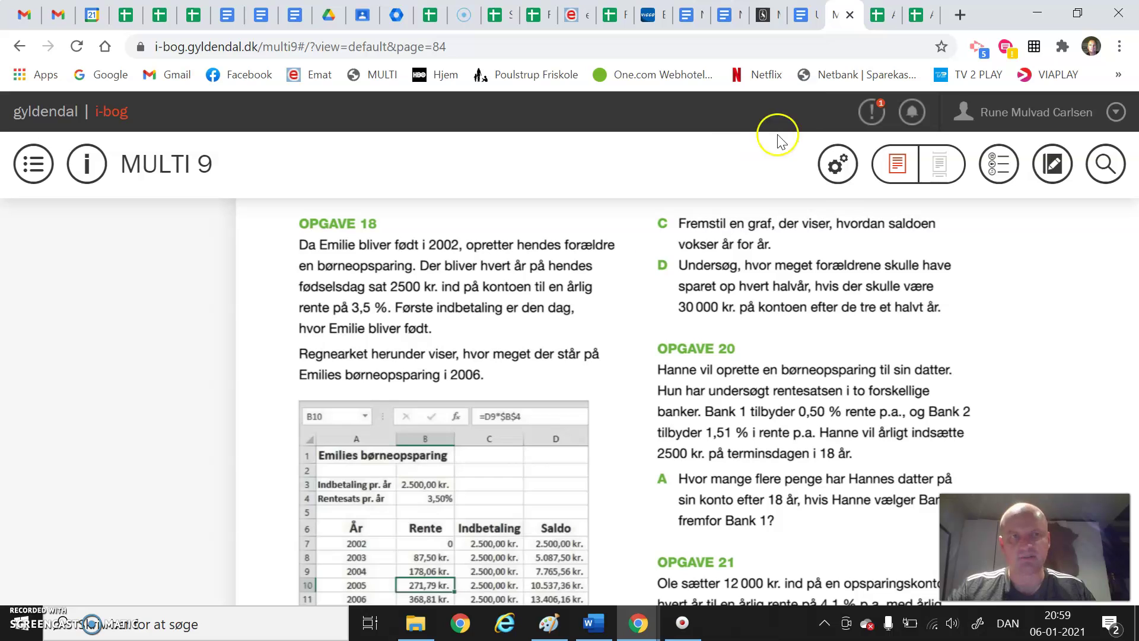
Switch to the Annuitetsopsparing Multi 9 spreadsheet and review the yearly deposit, interest rate and 2002 row cells.
left_click(878, 16)
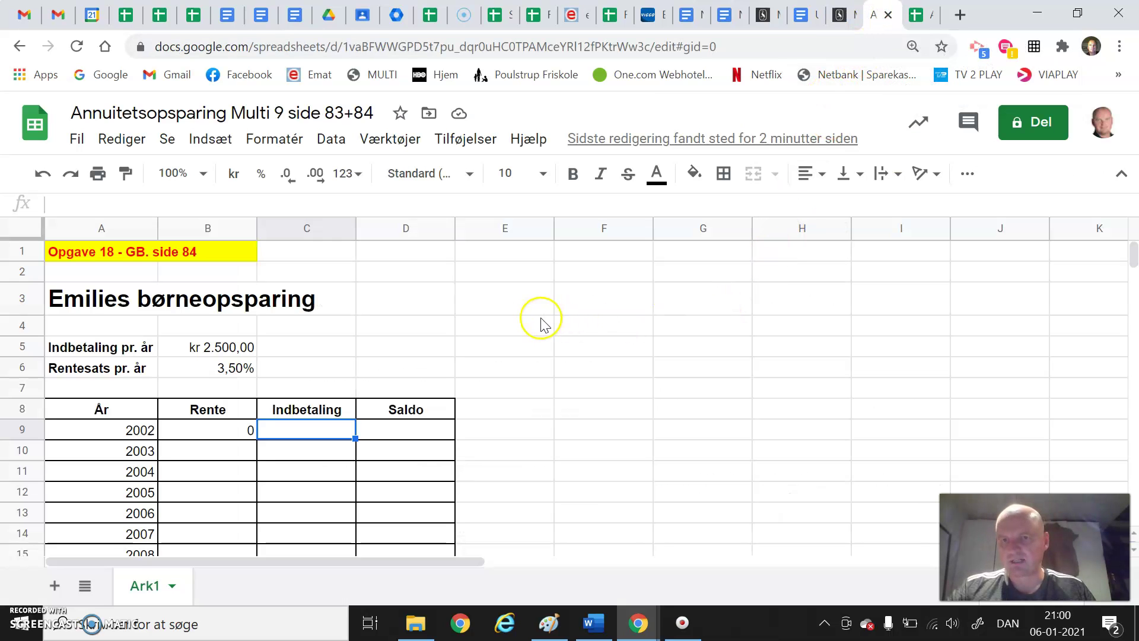
scroll(374, 287, "down", 6)
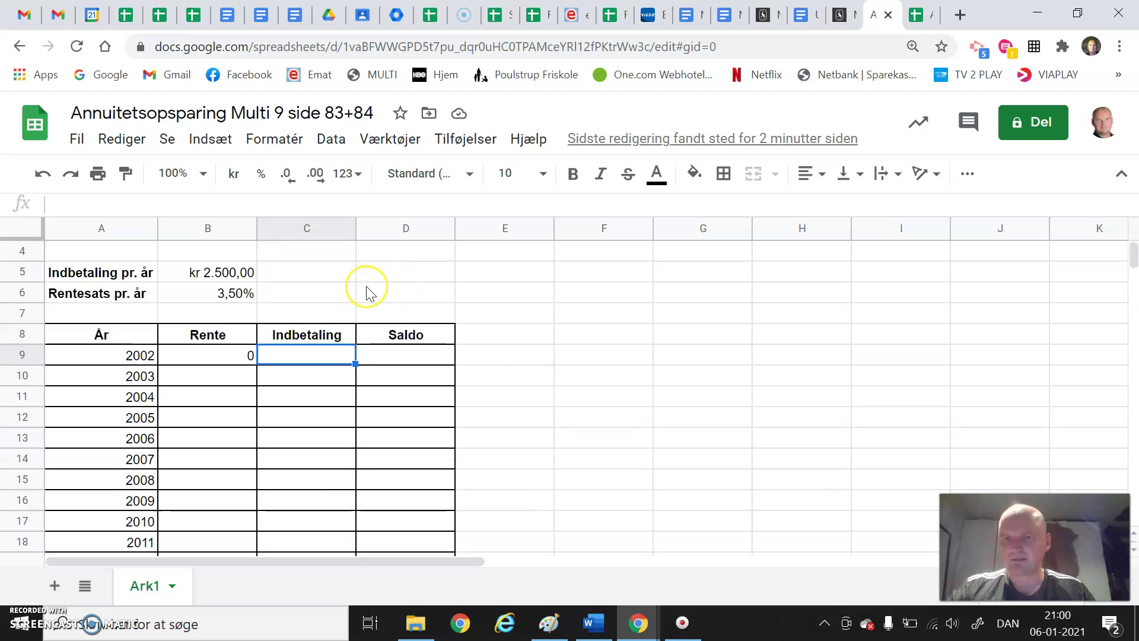
scroll(368, 287, "up", 1)
scroll(369, 292, "up", 5)
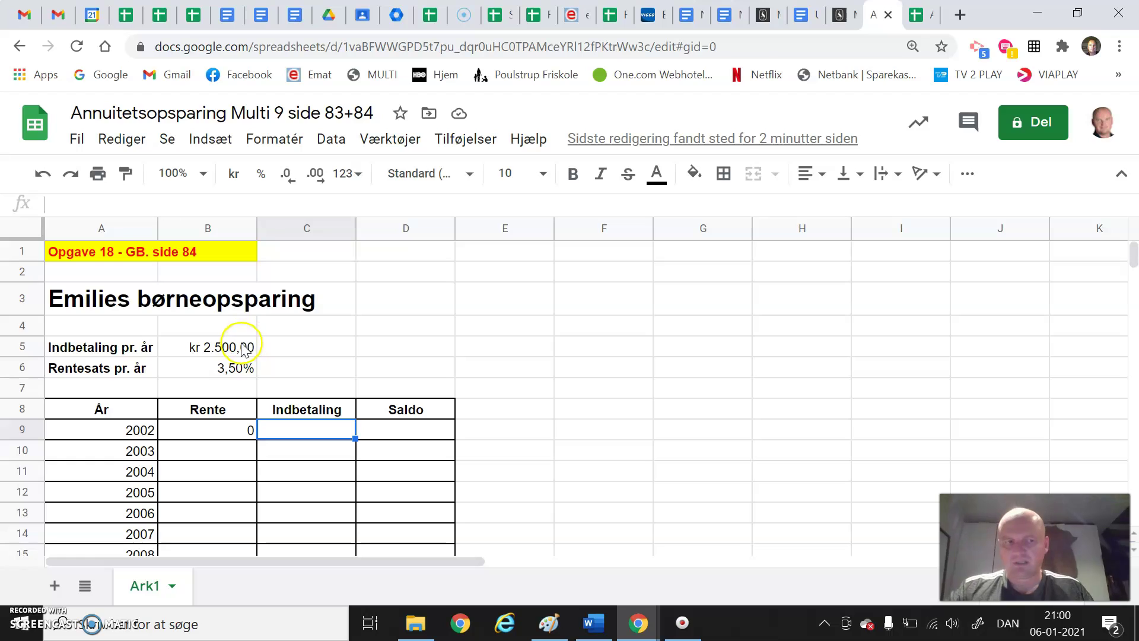
left_click(209, 353)
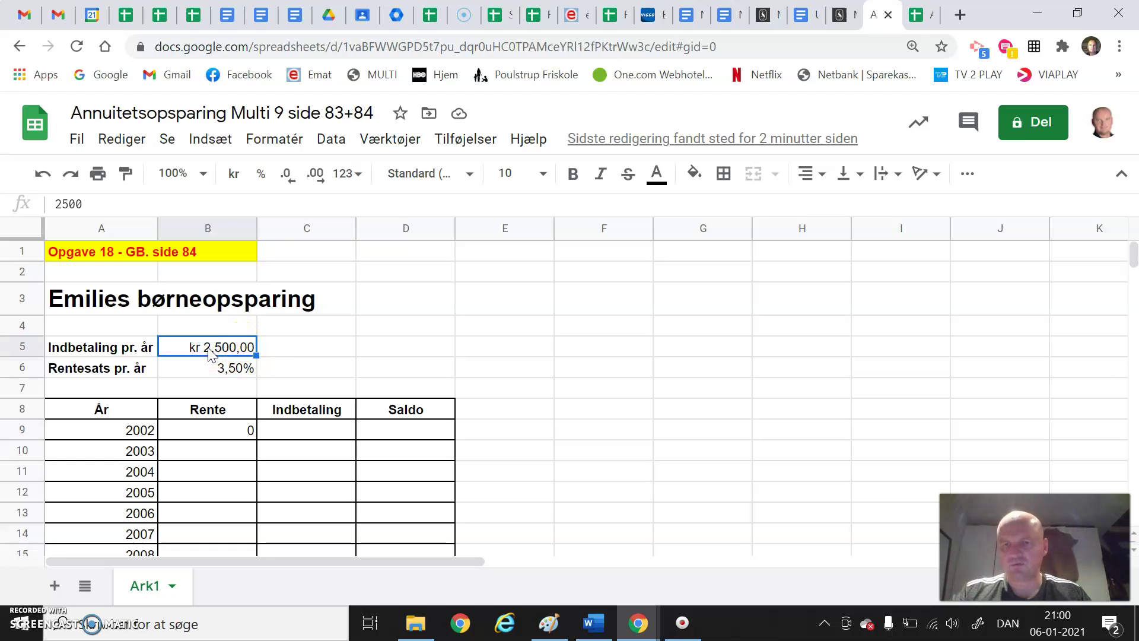
left_click(226, 351)
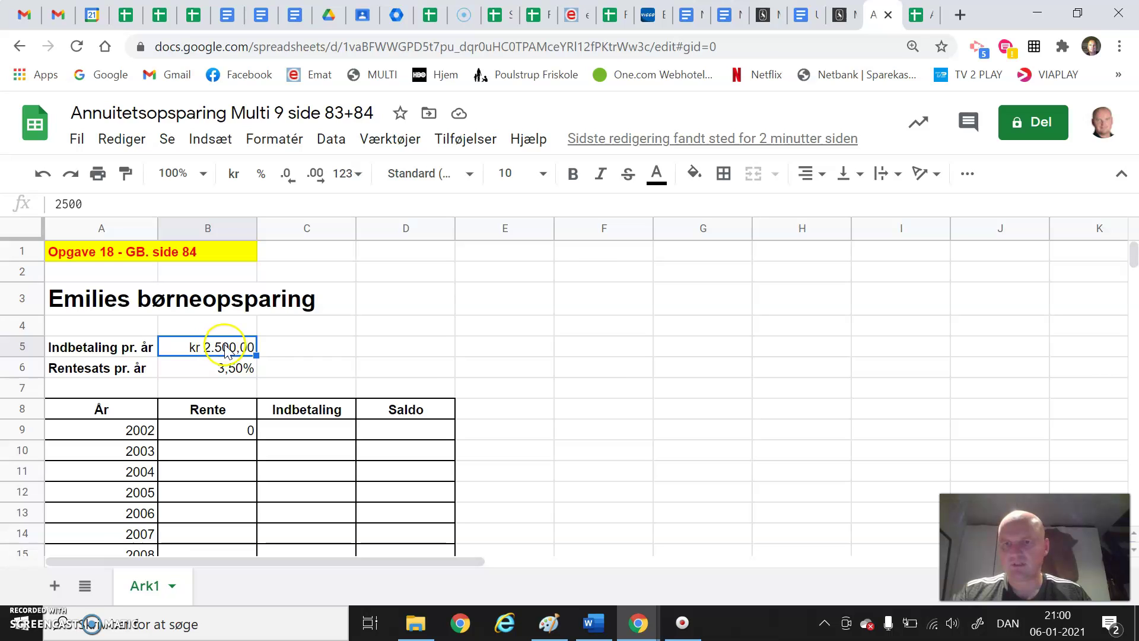
left_click(206, 370)
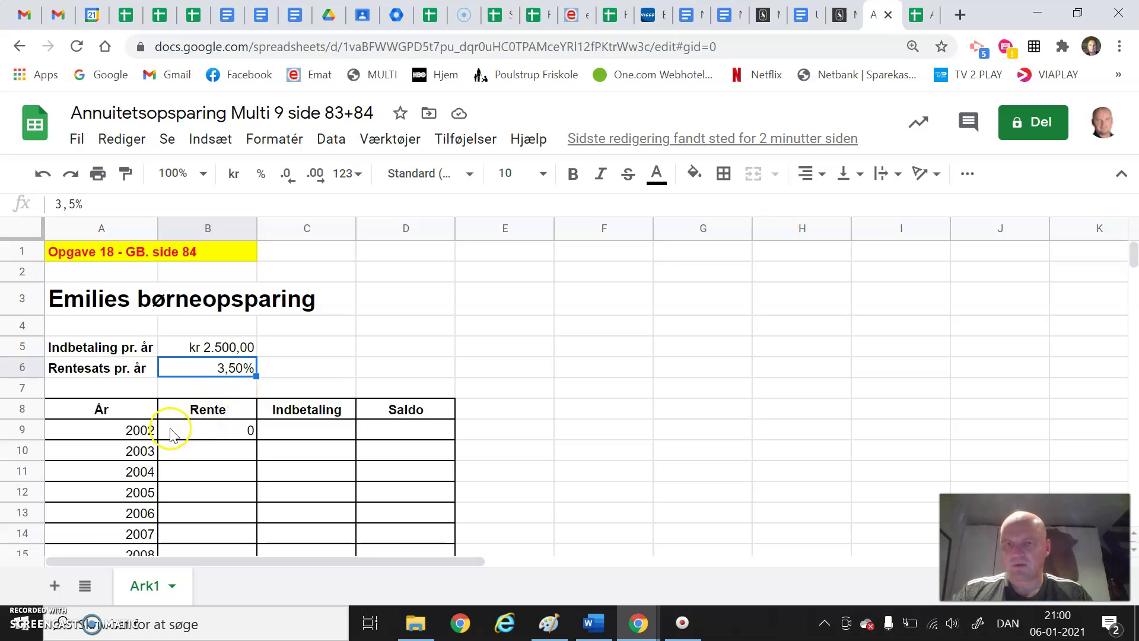
left_click(140, 435)
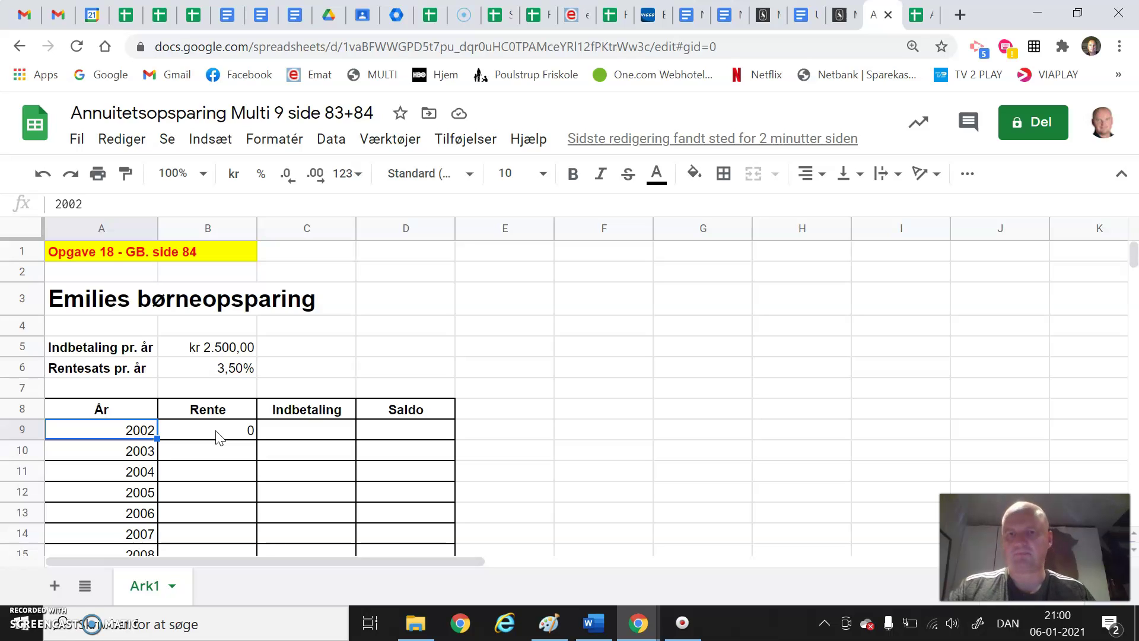
Enter the formula =B5 in the 2002 Indbetaling cell, C9, to fetch the yearly deposit.
left_click(302, 435)
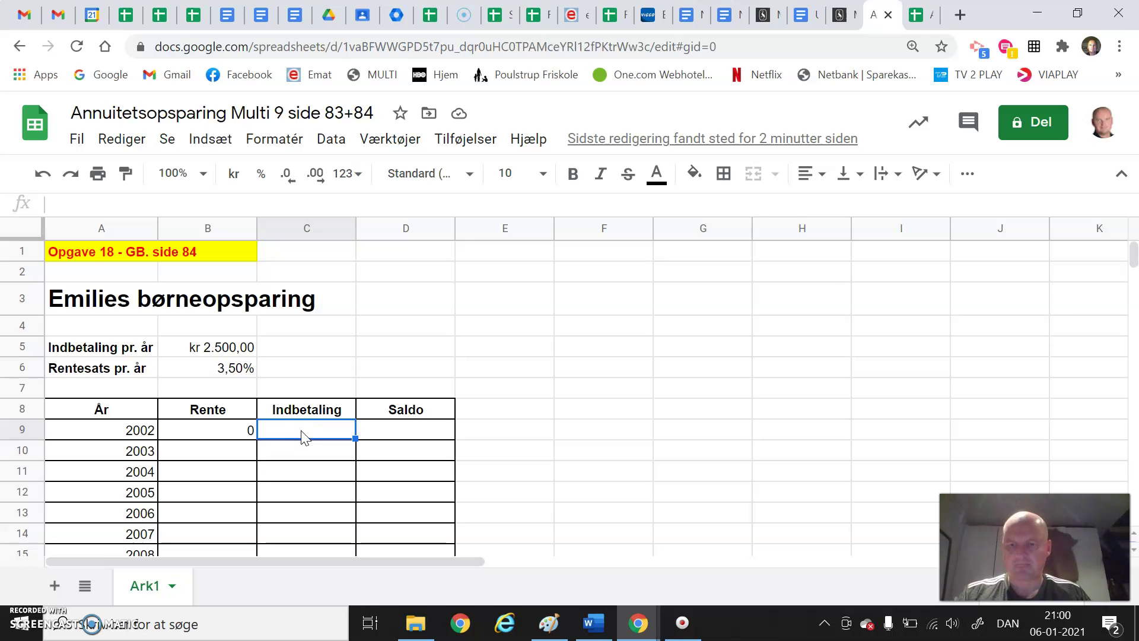
type("=")
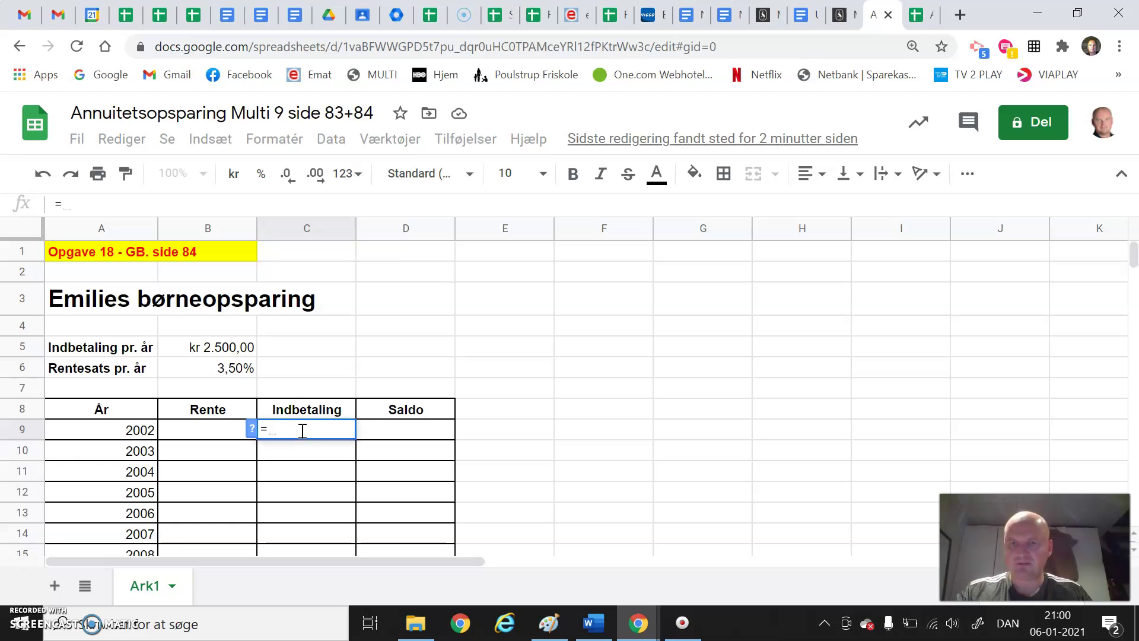
left_click(245, 347)
key("Return")
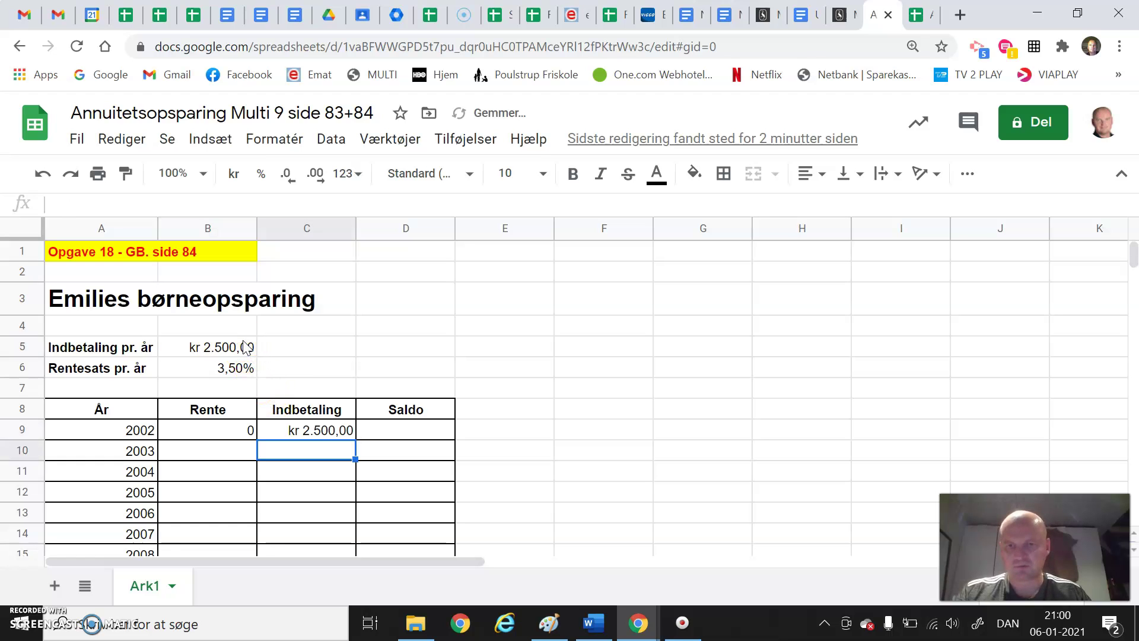
Make the yearly deposit reference in C9 absolute so the formula reads =$B$5.
left_click(318, 431)
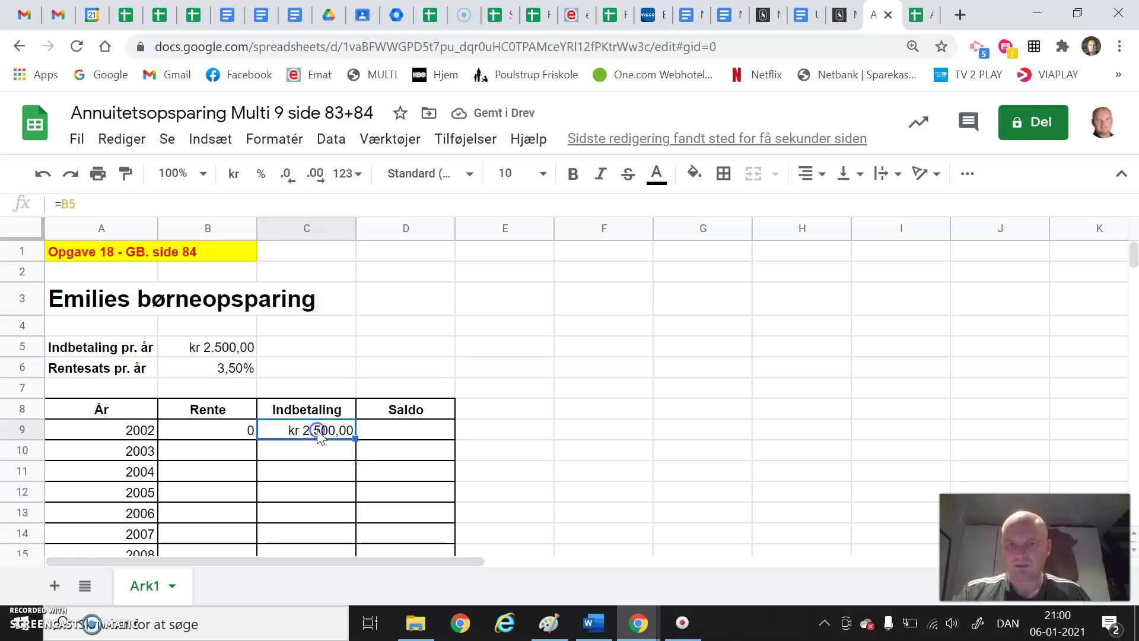
left_click(231, 350)
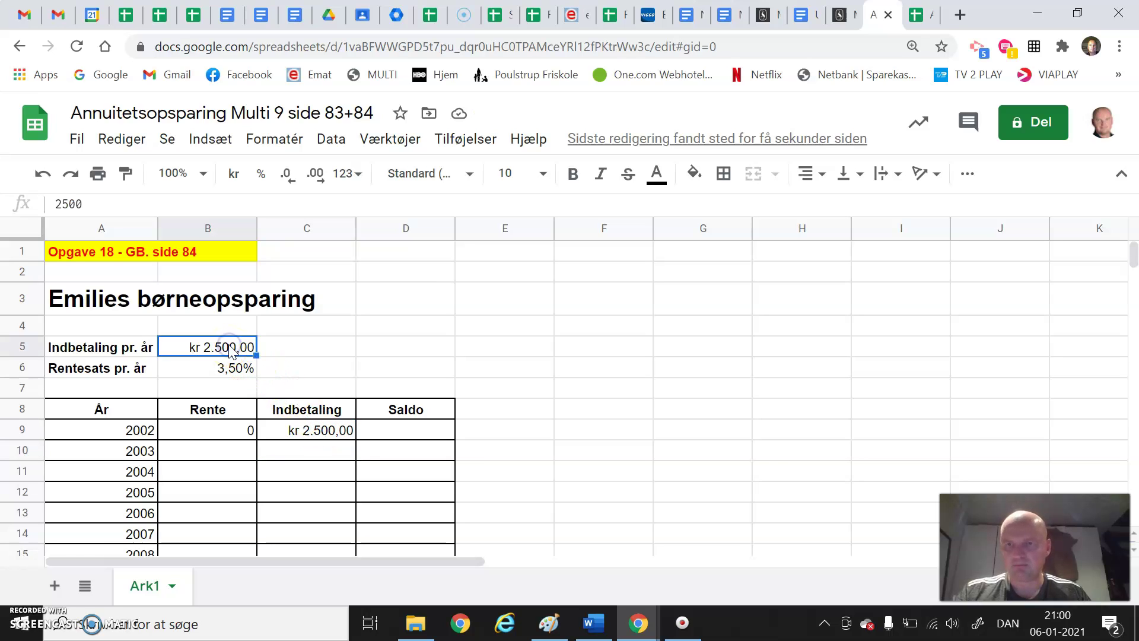
left_click(312, 431)
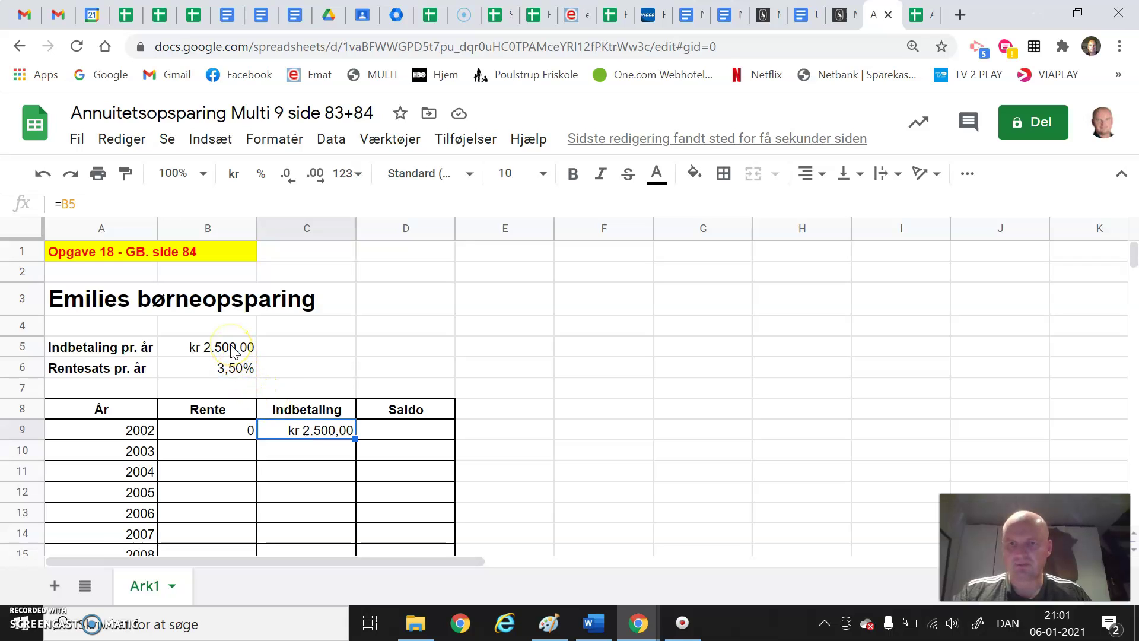
left_click(63, 205)
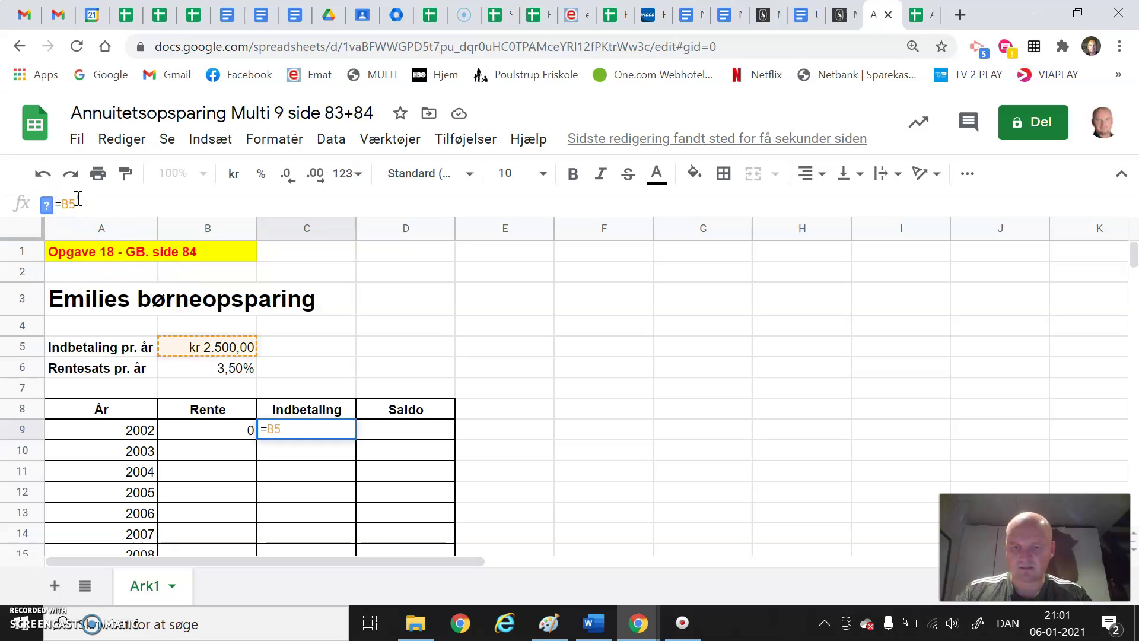
type("$")
left_click(77, 199)
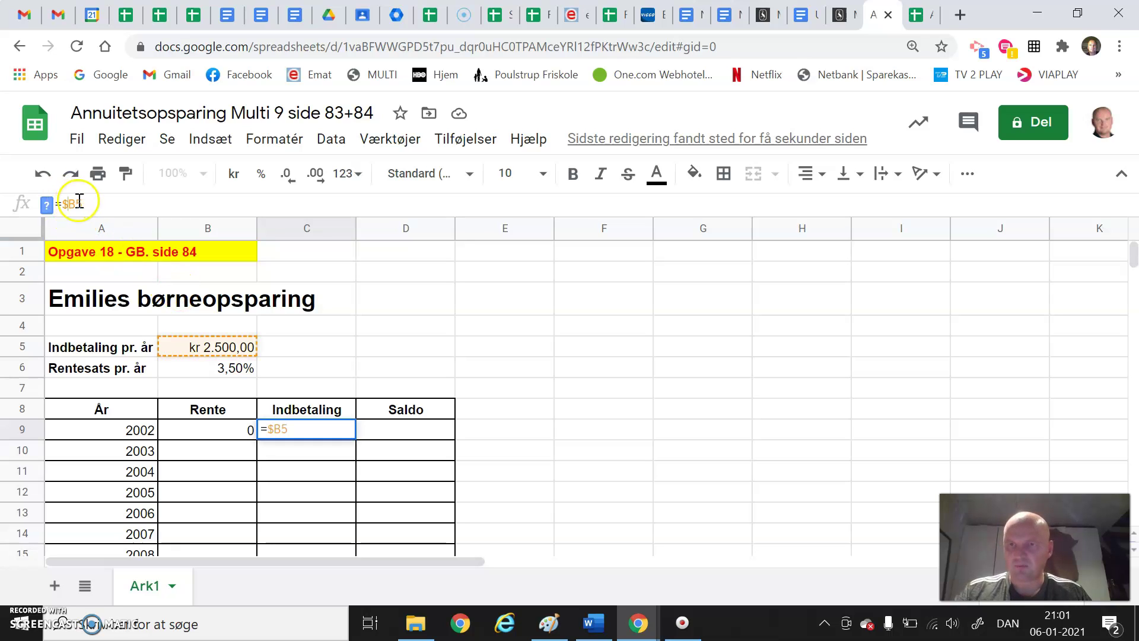
type("$")
key("Return")
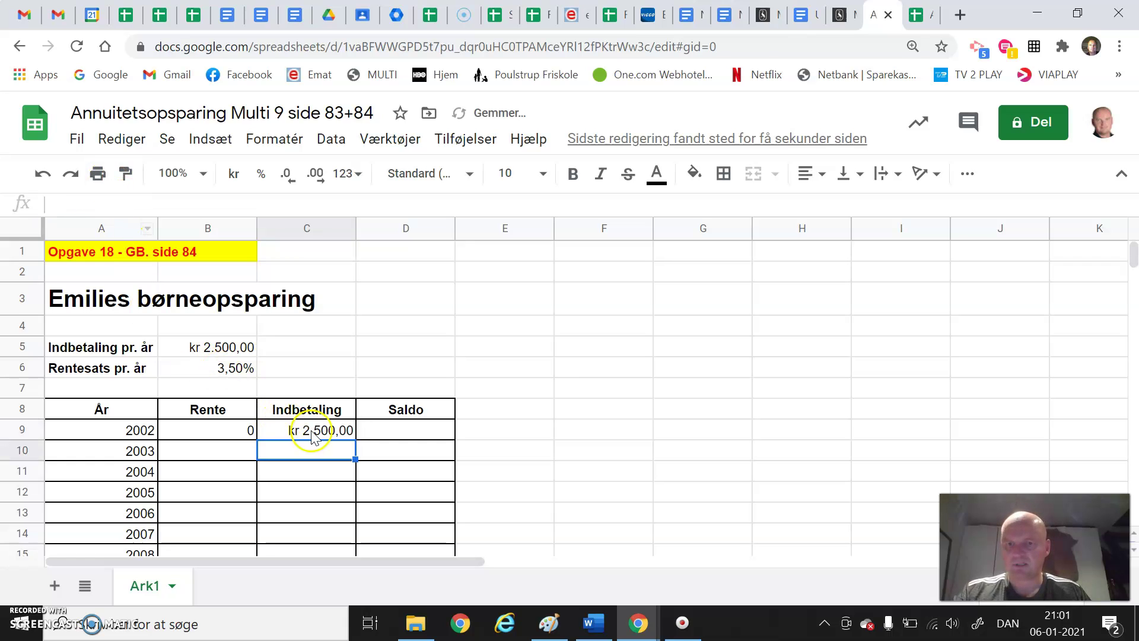
Fill the deposit formula from C9 down the Indbetaling column to the 2020 row, C27.
left_click(312, 436)
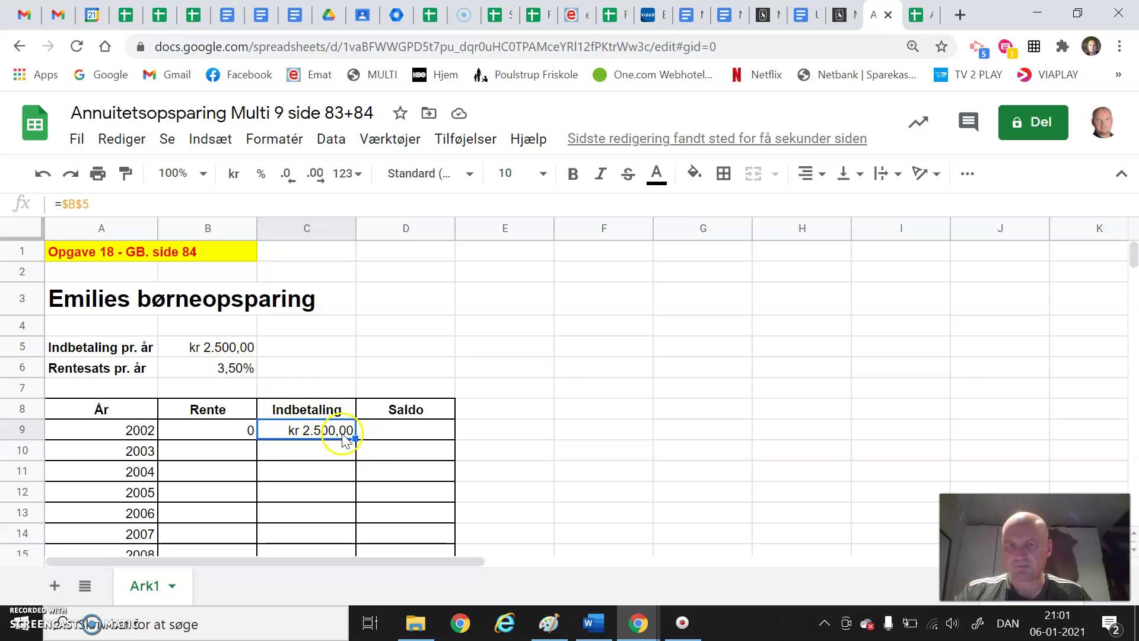
left_click_drag(355, 438, 354, 339)
scroll(404, 392, "up", 2)
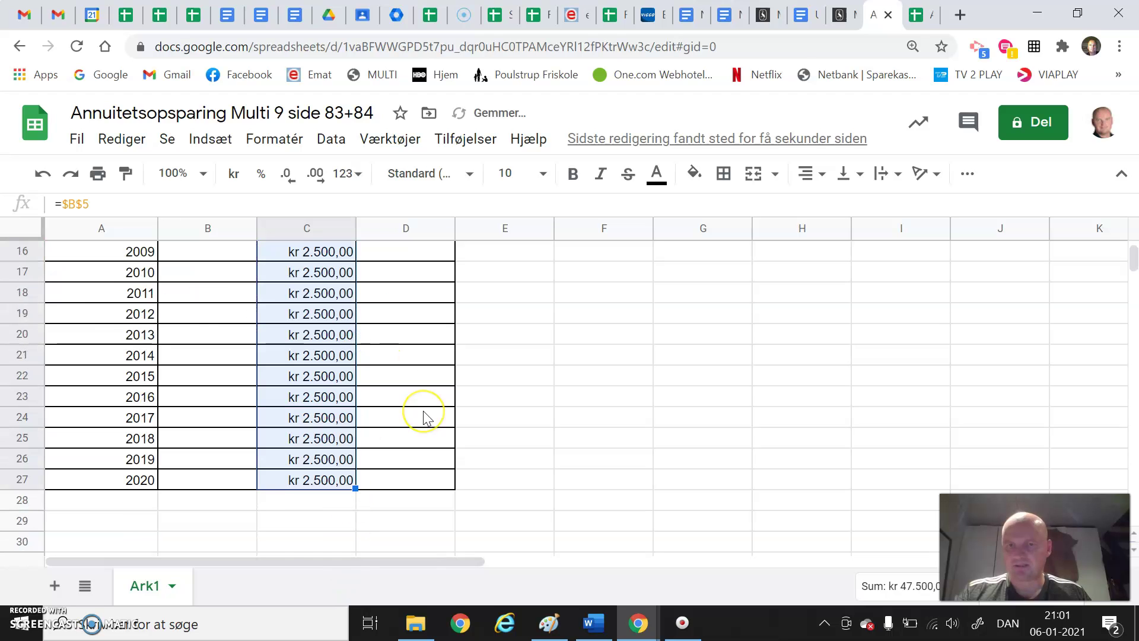
scroll(425, 415, "up", 4)
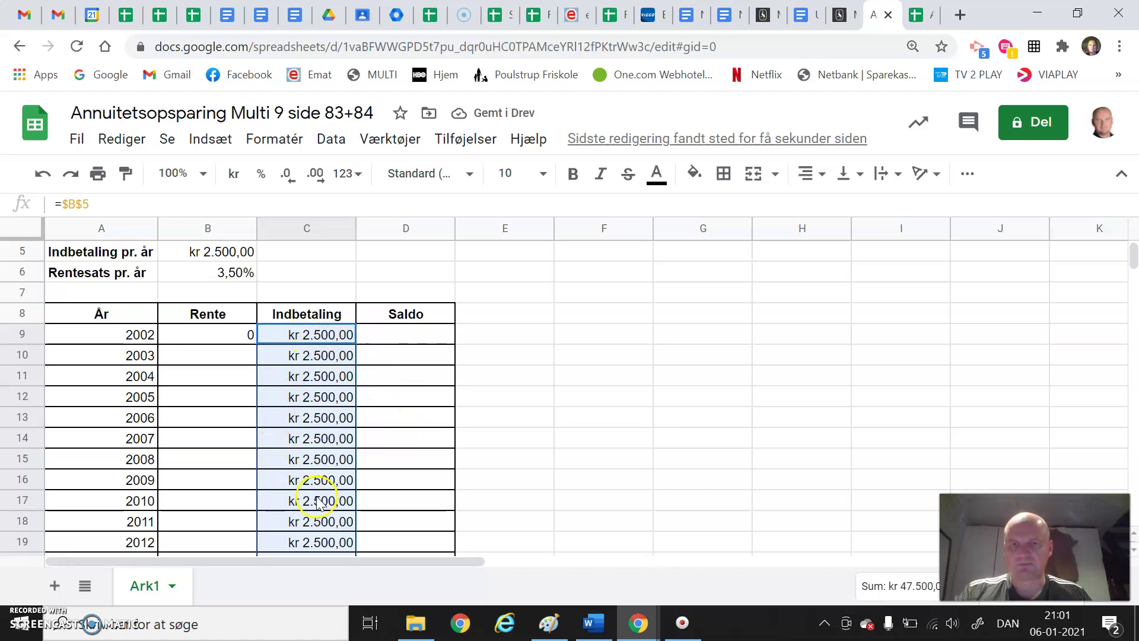
Calculate the 2002 balance in Saldo cell D9 as interest plus deposit with =B9+C9.
left_click(379, 334)
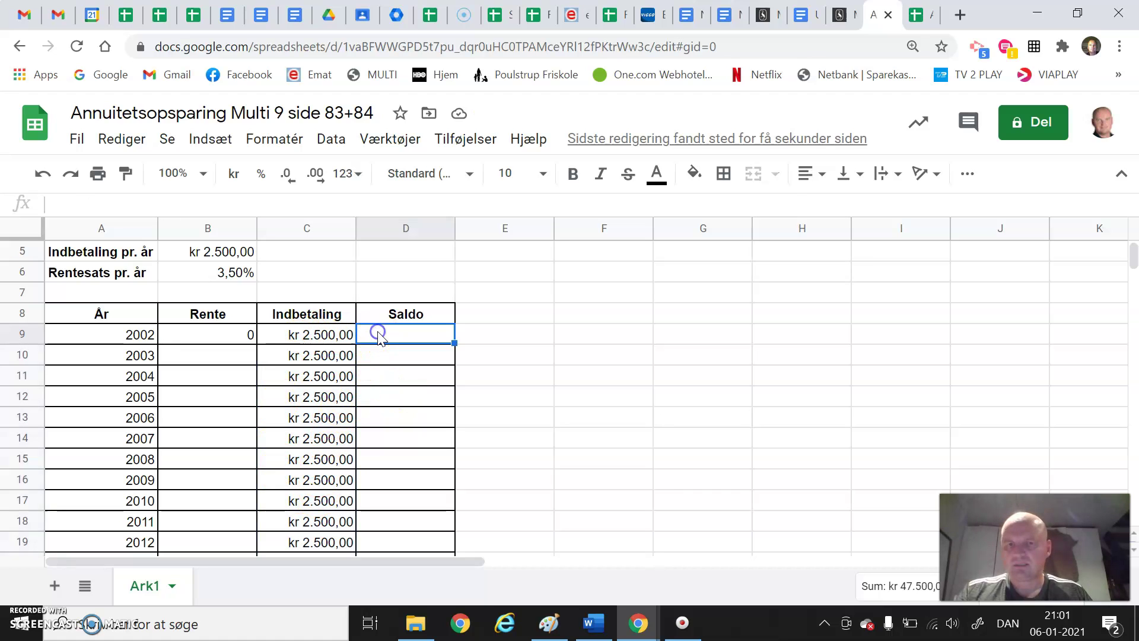
left_click(393, 340)
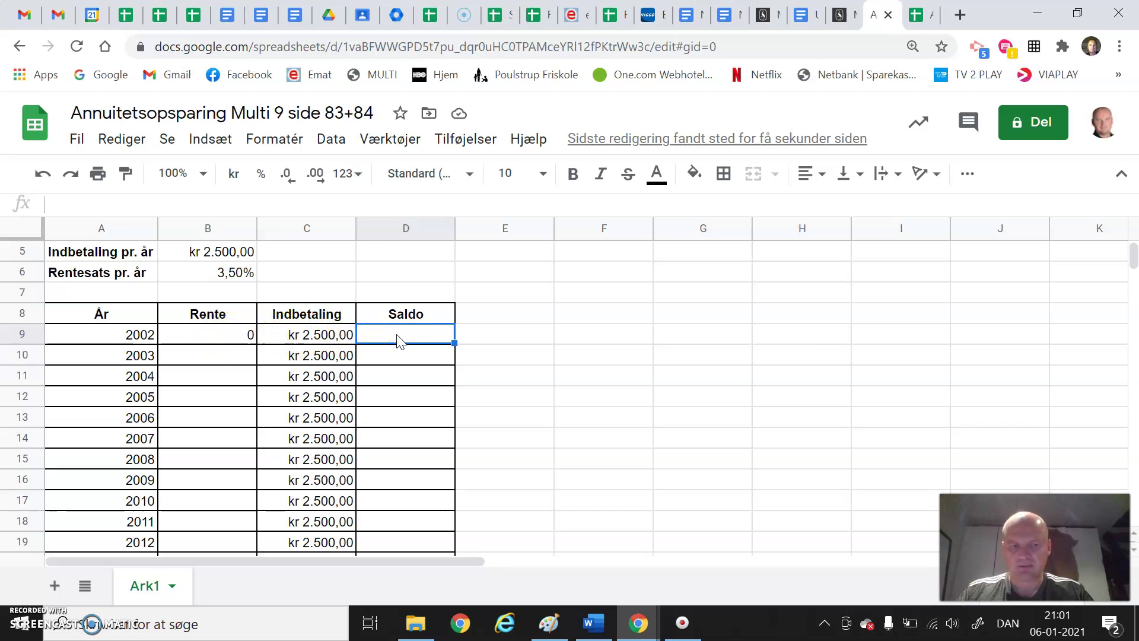
type("=")
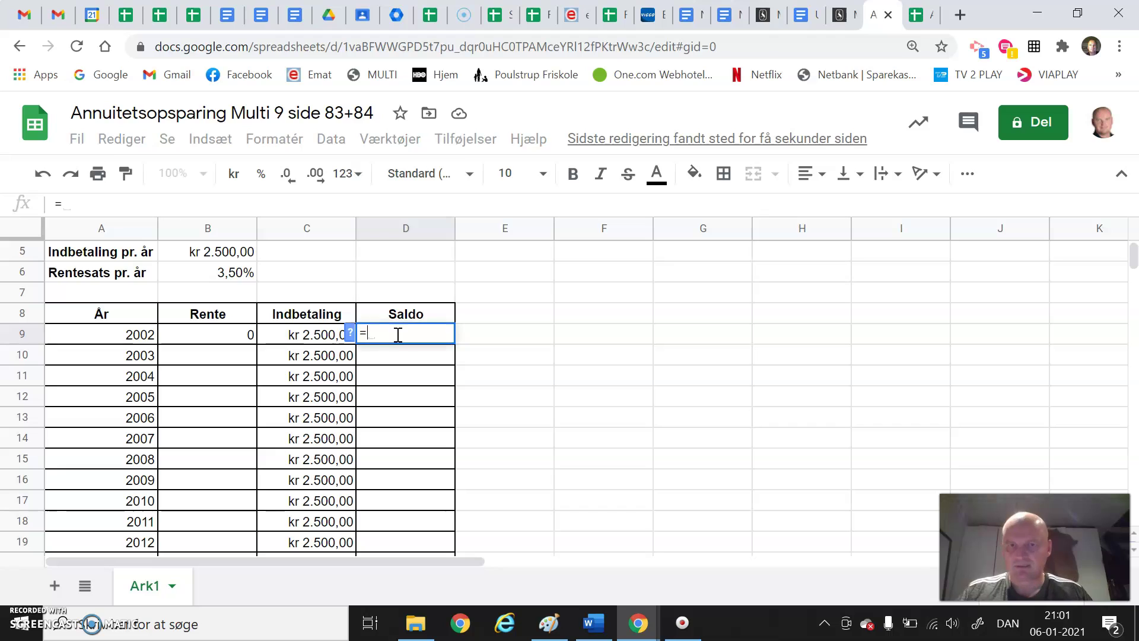
left_click(238, 334)
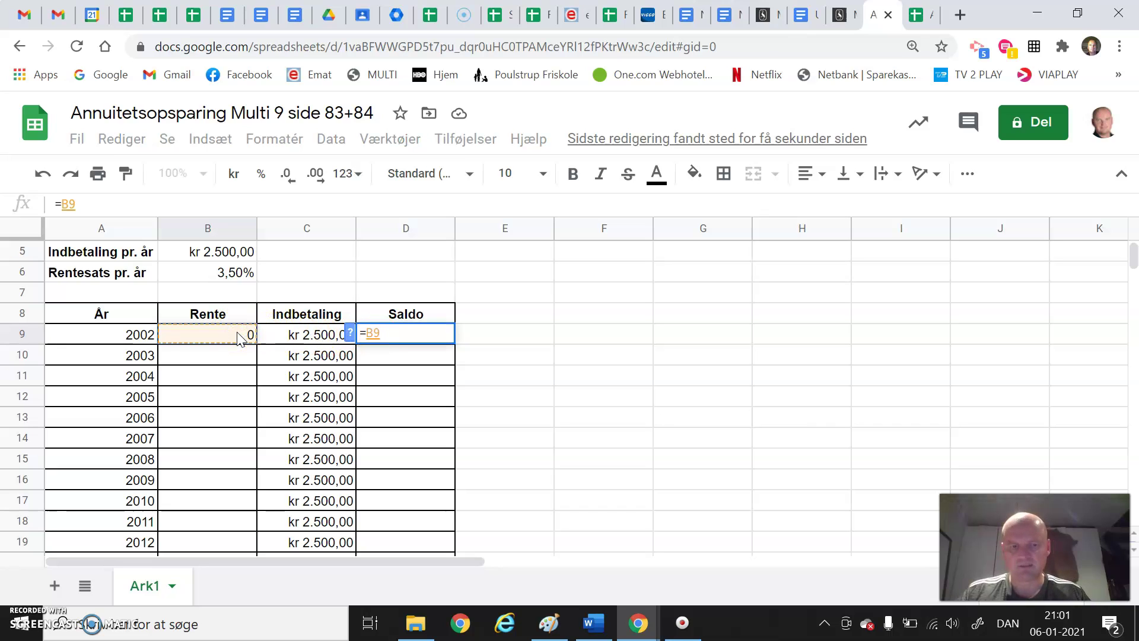
type("+")
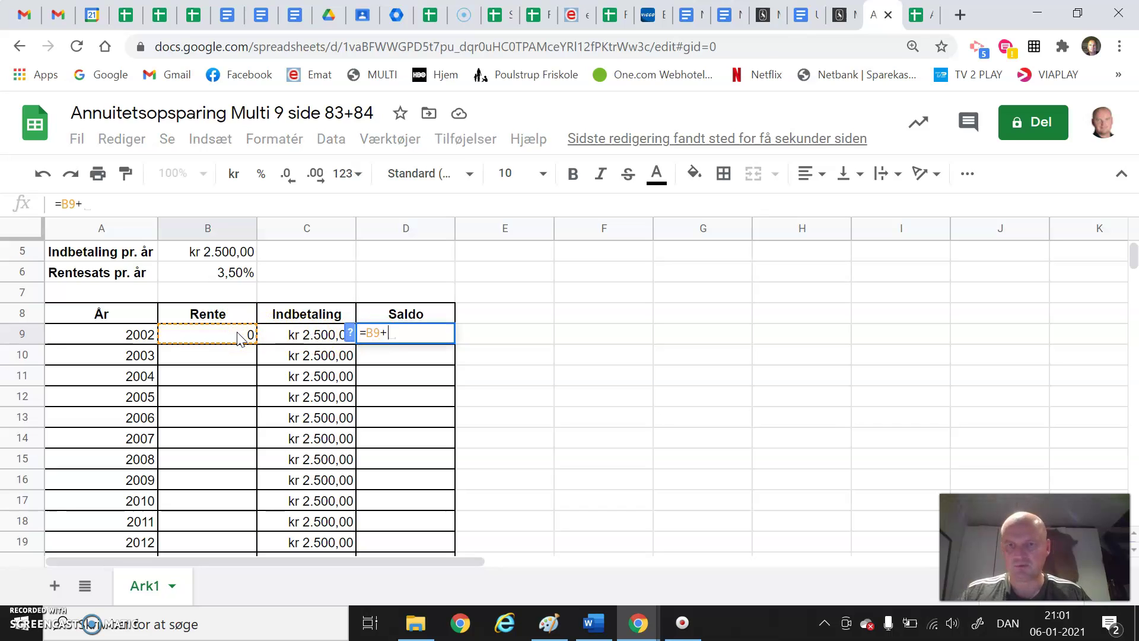
left_click(292, 336)
key("Return")
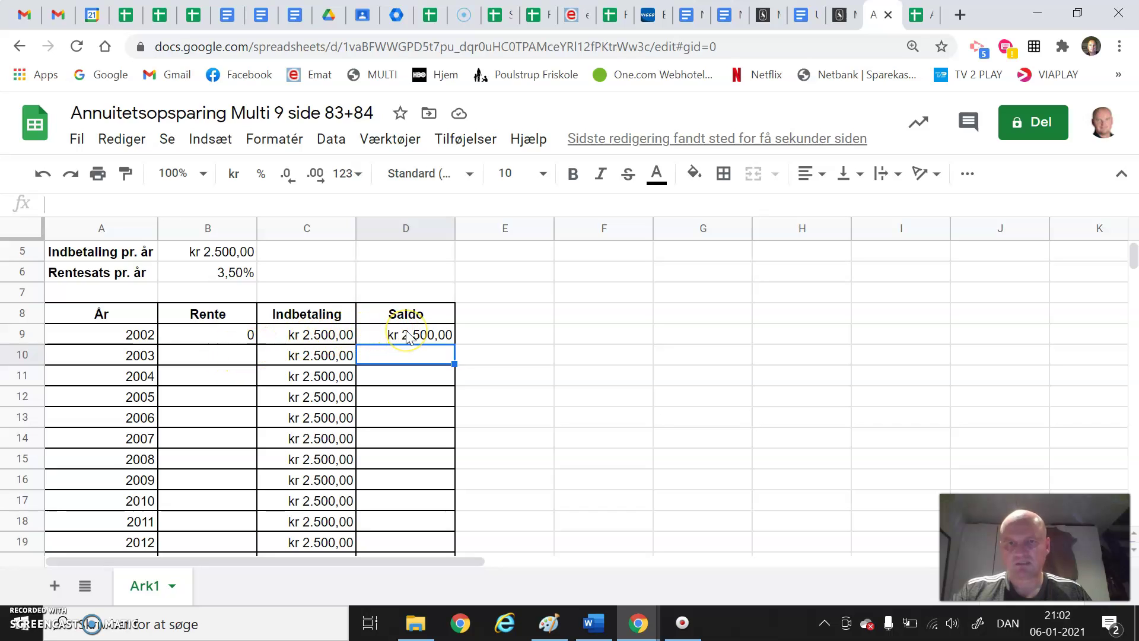
Calculate the 2003 interest in Rente cell B10 from the previous balance and the rate with =D9*B6.
left_click(241, 356)
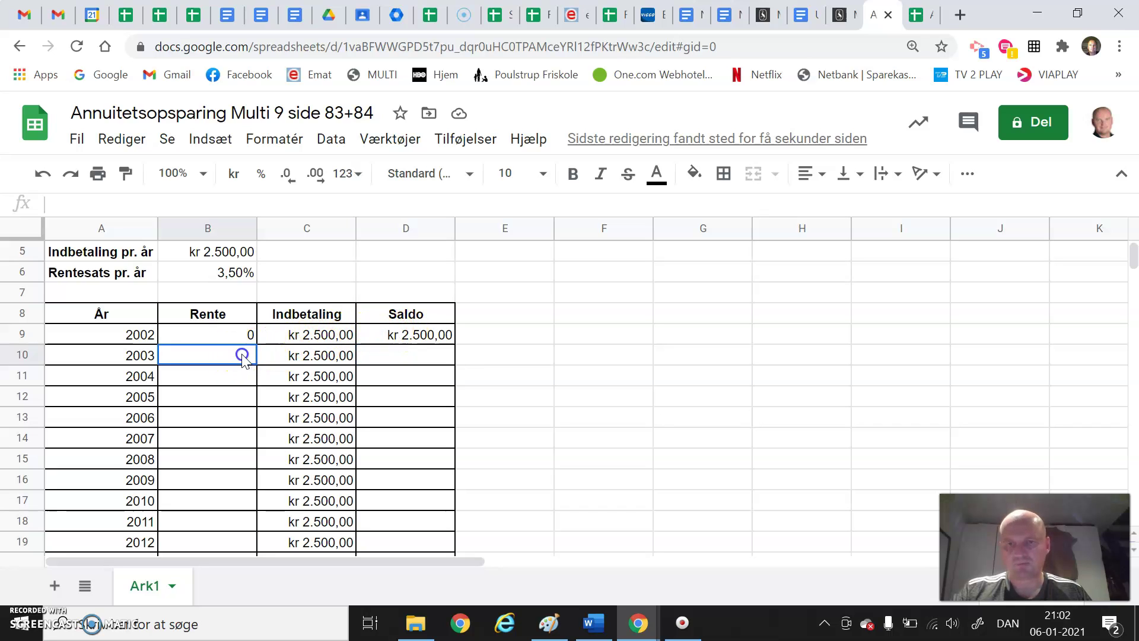
type("=")
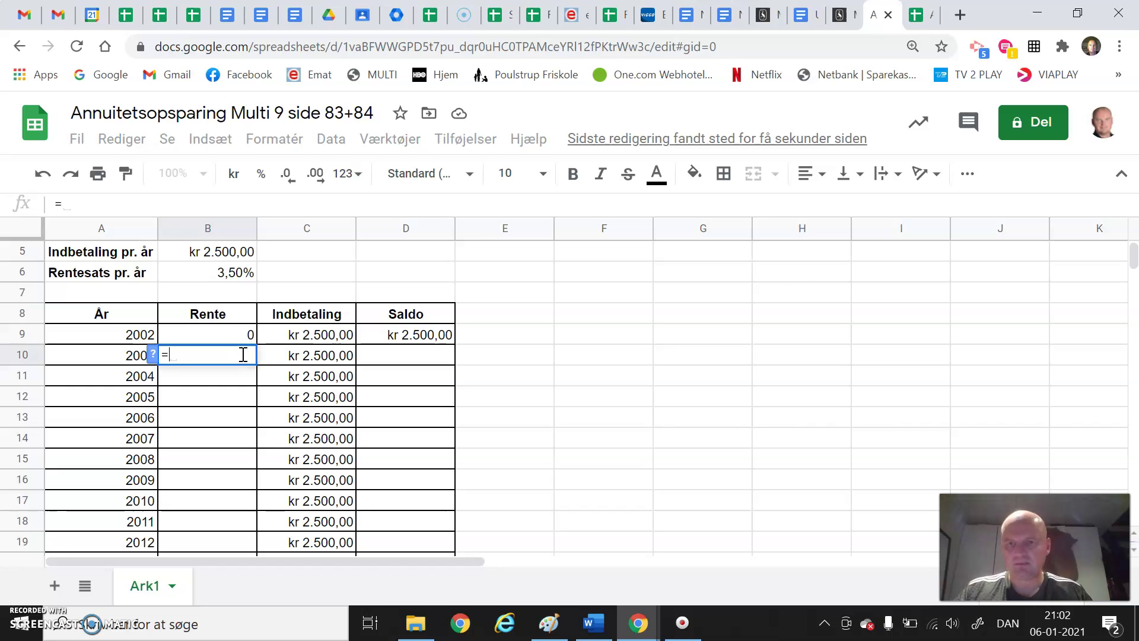
left_click(390, 337)
type("*")
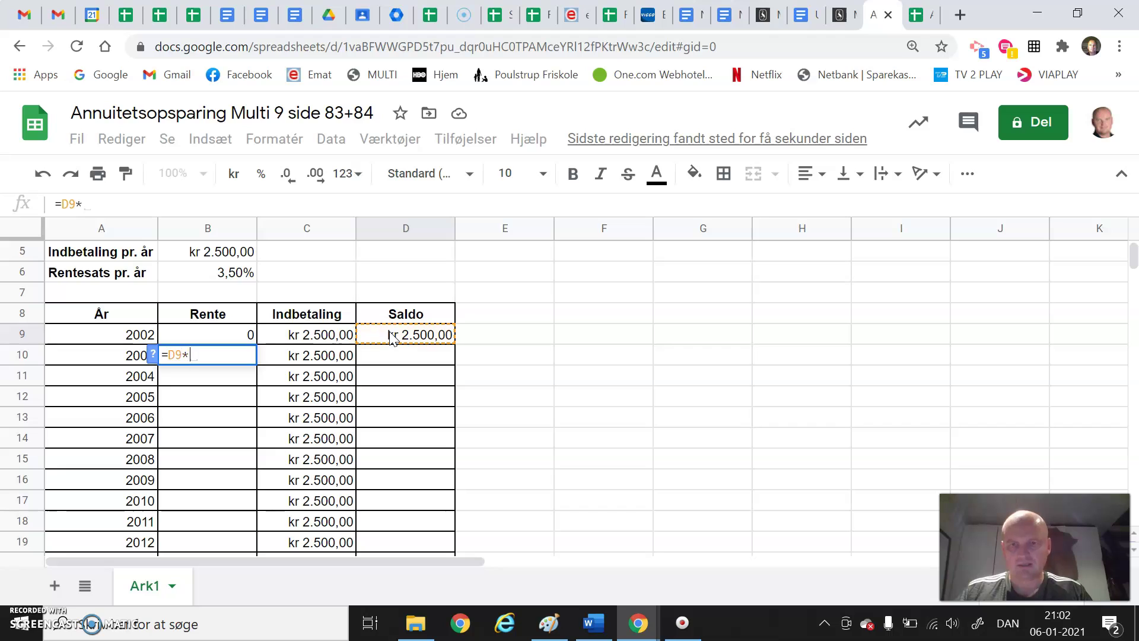
left_click(235, 274)
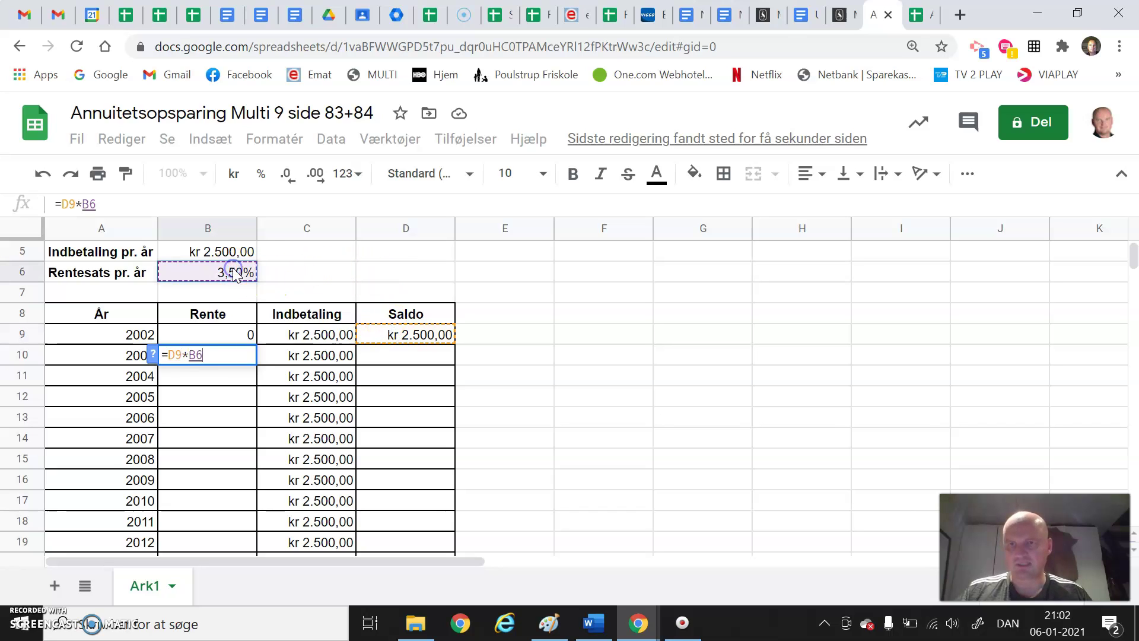
key("Return")
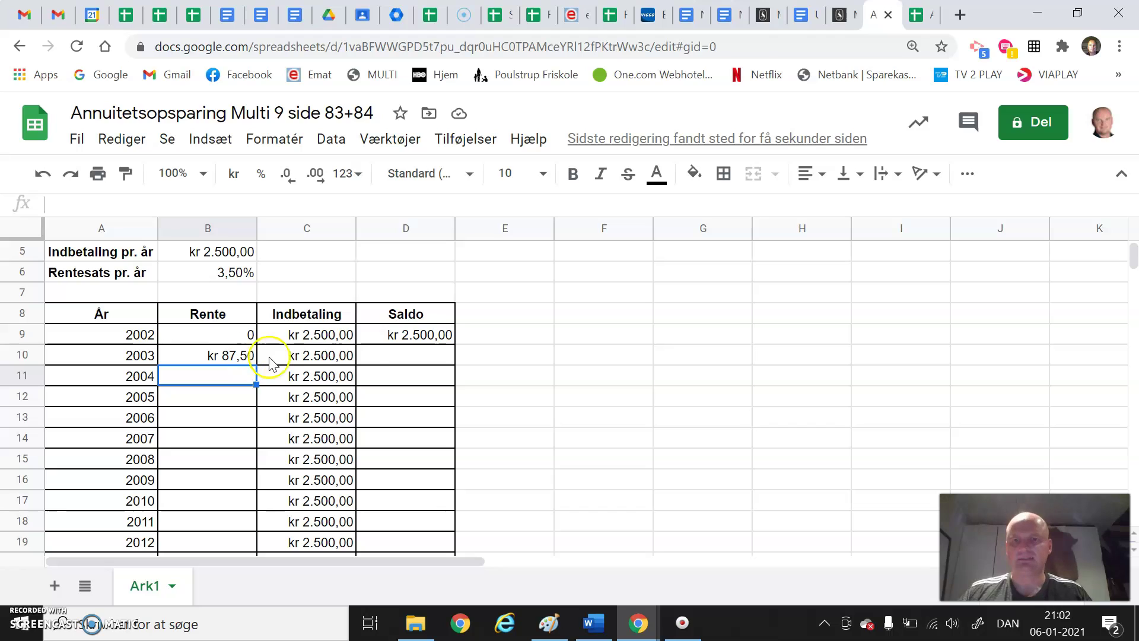
Calculate the 2003 balance in Saldo cell D10 from the previous balance, interest and deposit with =D9+B10+C10.
left_click(375, 356)
left_click(319, 356)
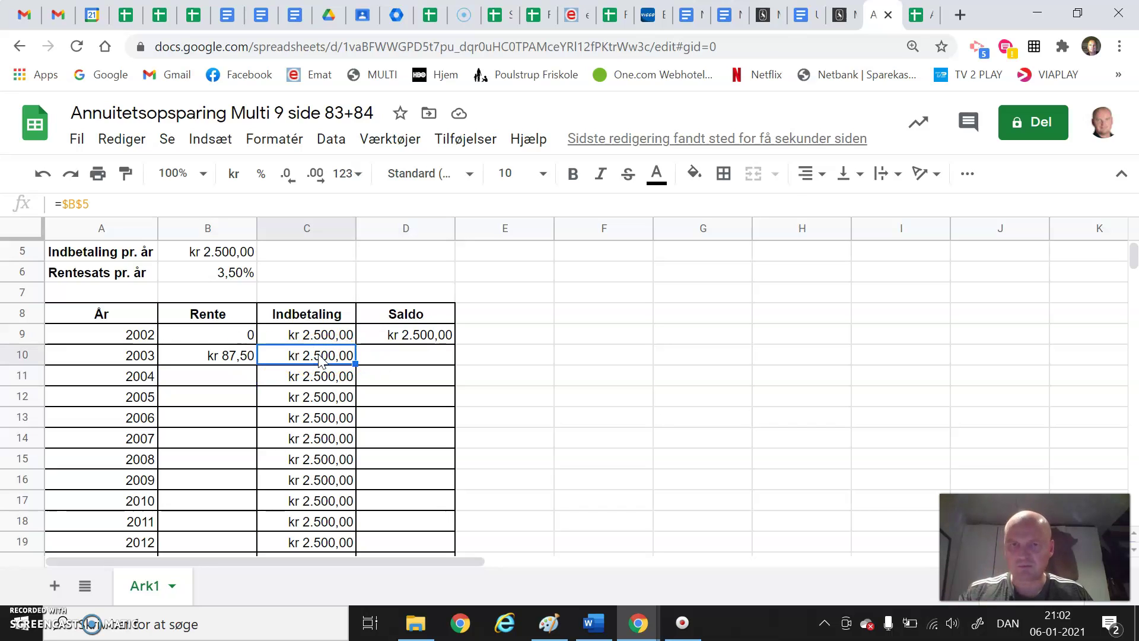
left_click(369, 356)
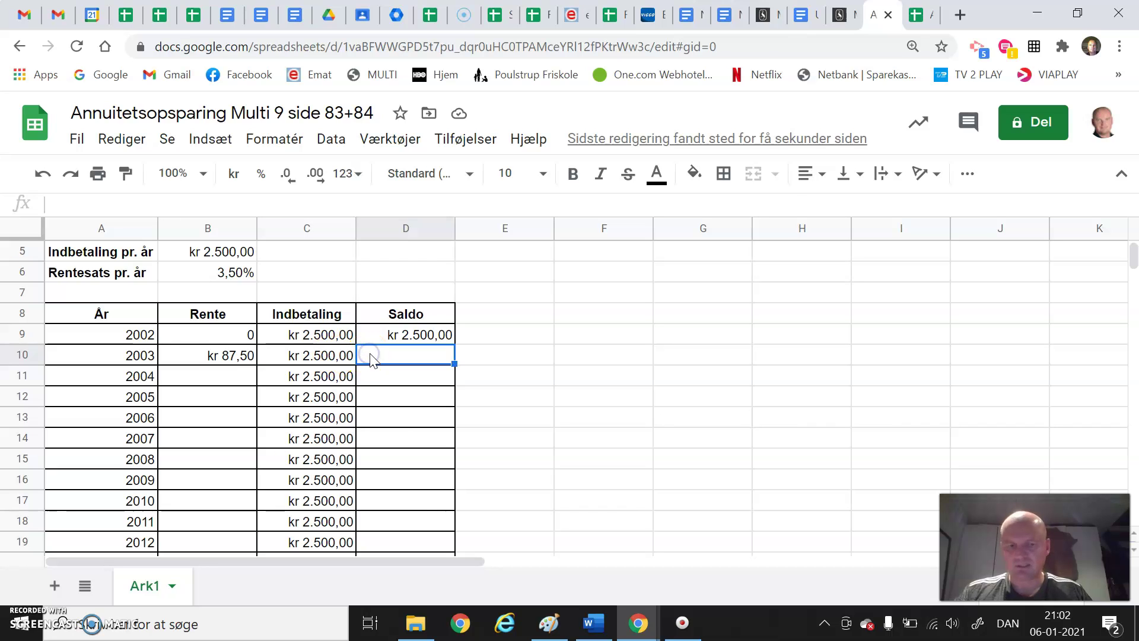
type("=")
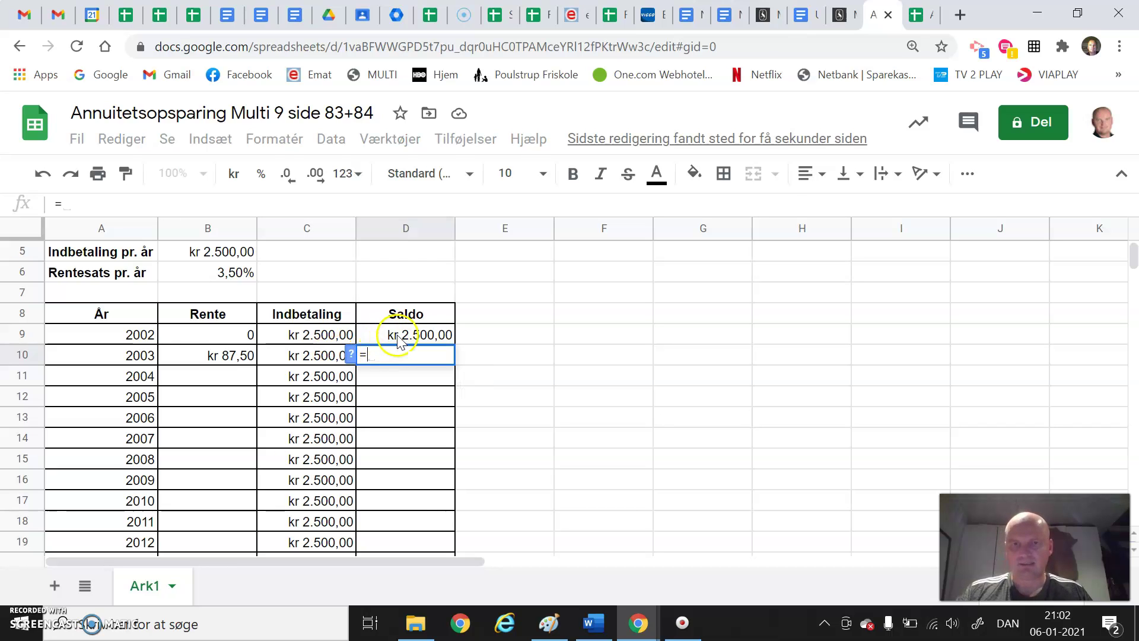
left_click(419, 339)
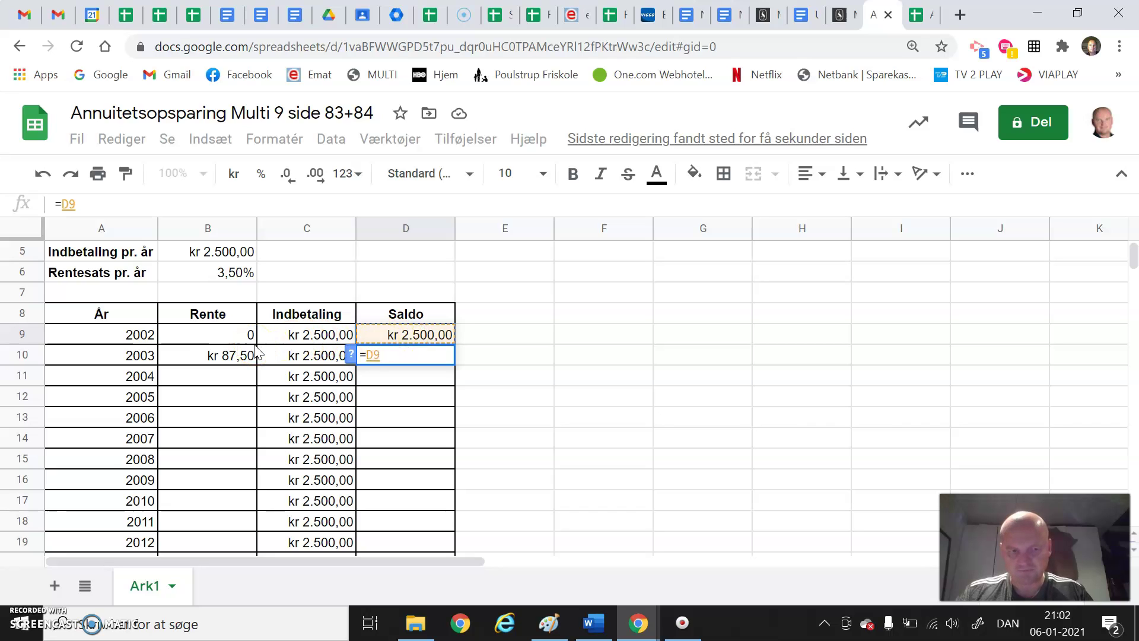
type("+")
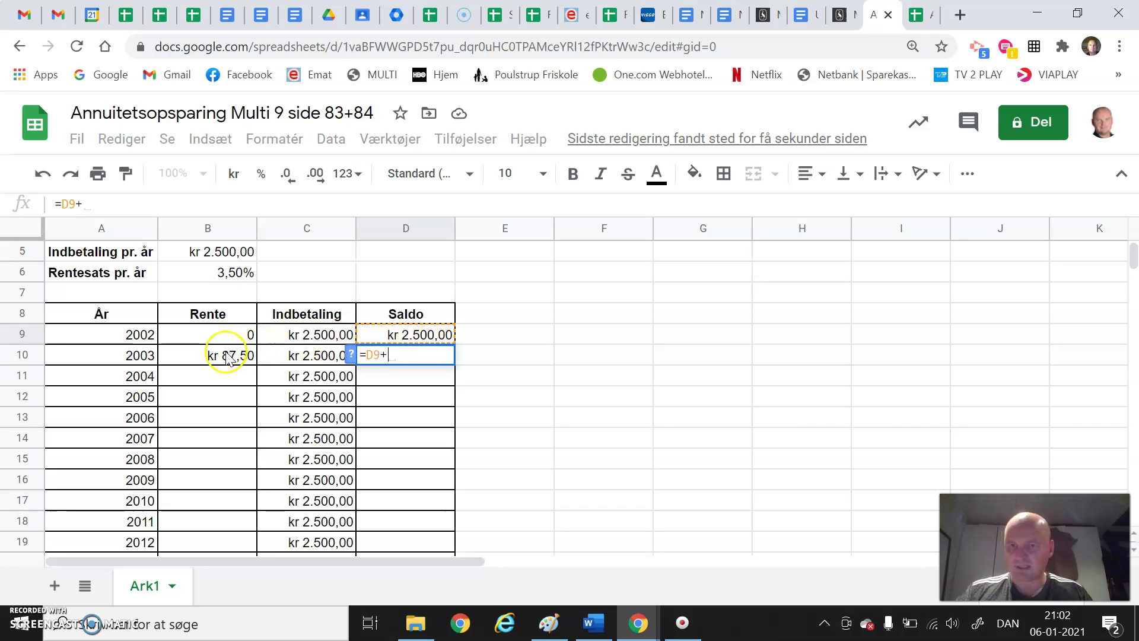
left_click(230, 356)
type("+")
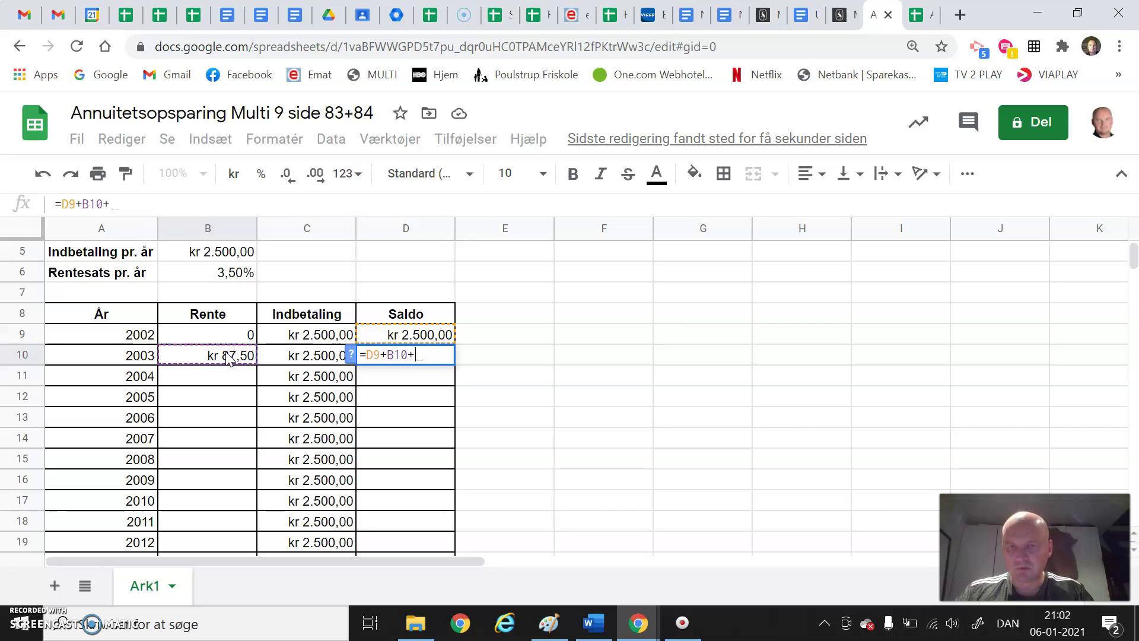
left_click(295, 356)
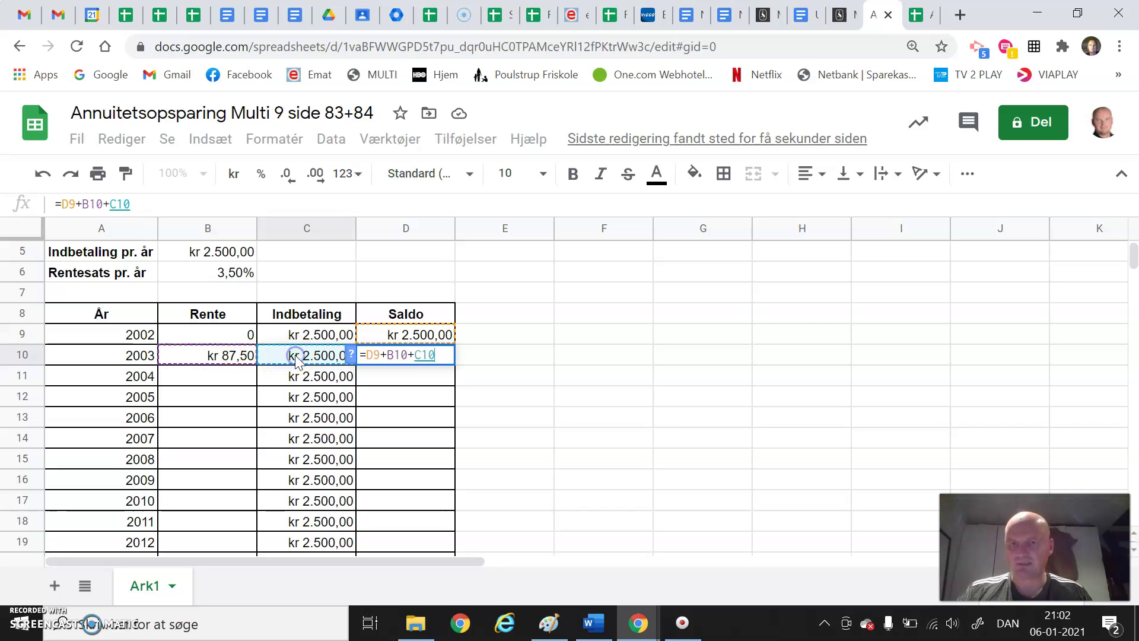
key("Return")
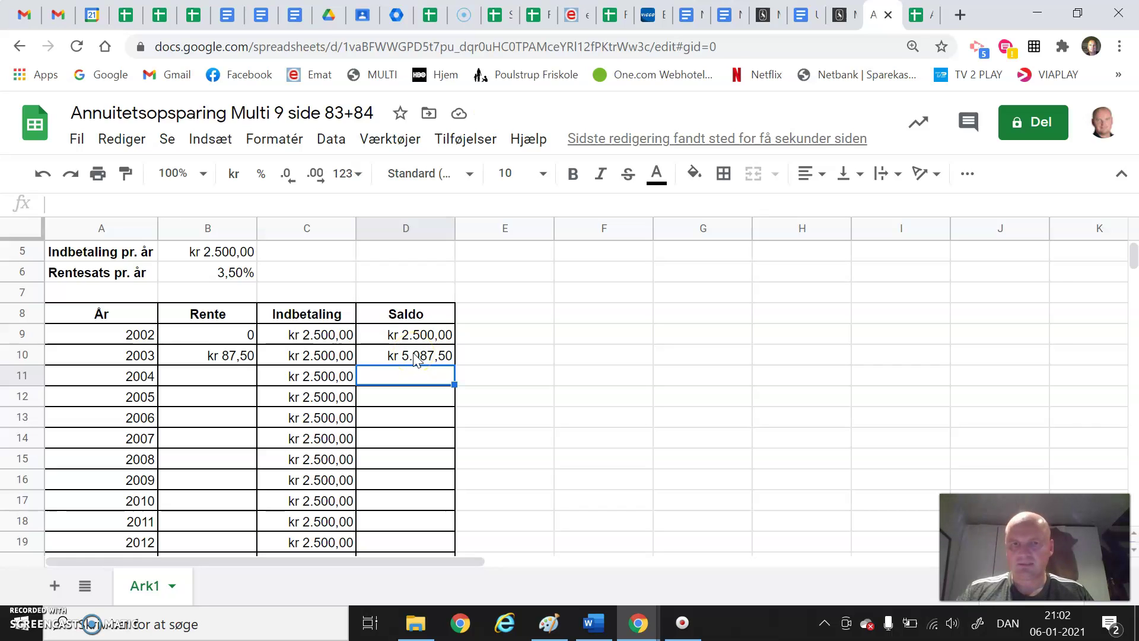
left_click(400, 358)
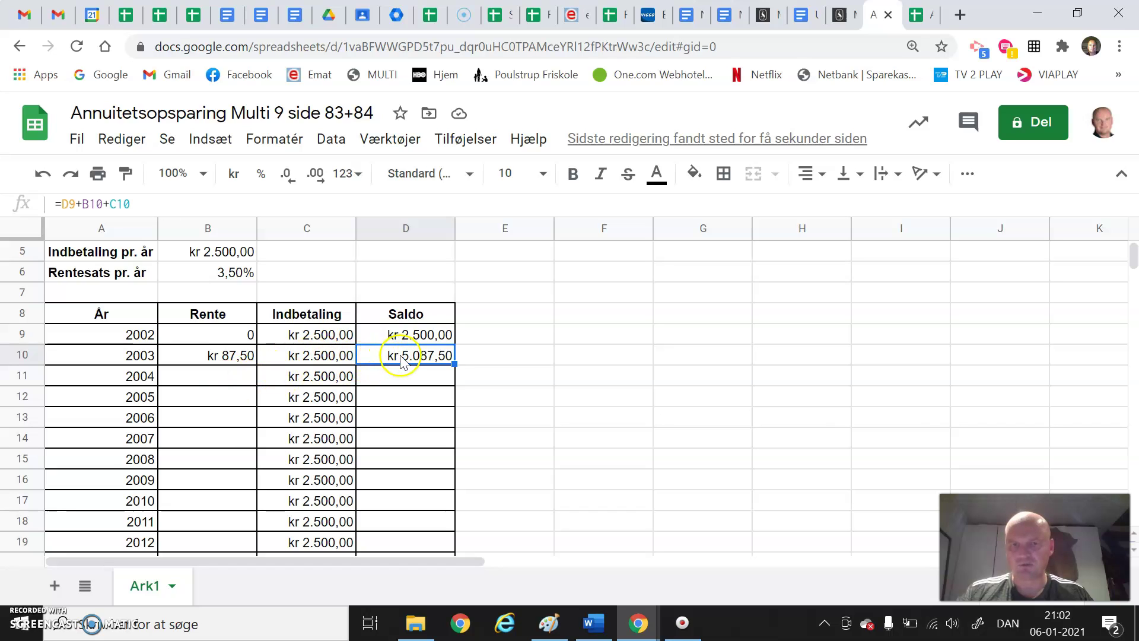
Calculate the 2004 interest in Rente cell B11 from the 2003 balance and the interest rate with =D10*B6.
left_click(244, 378)
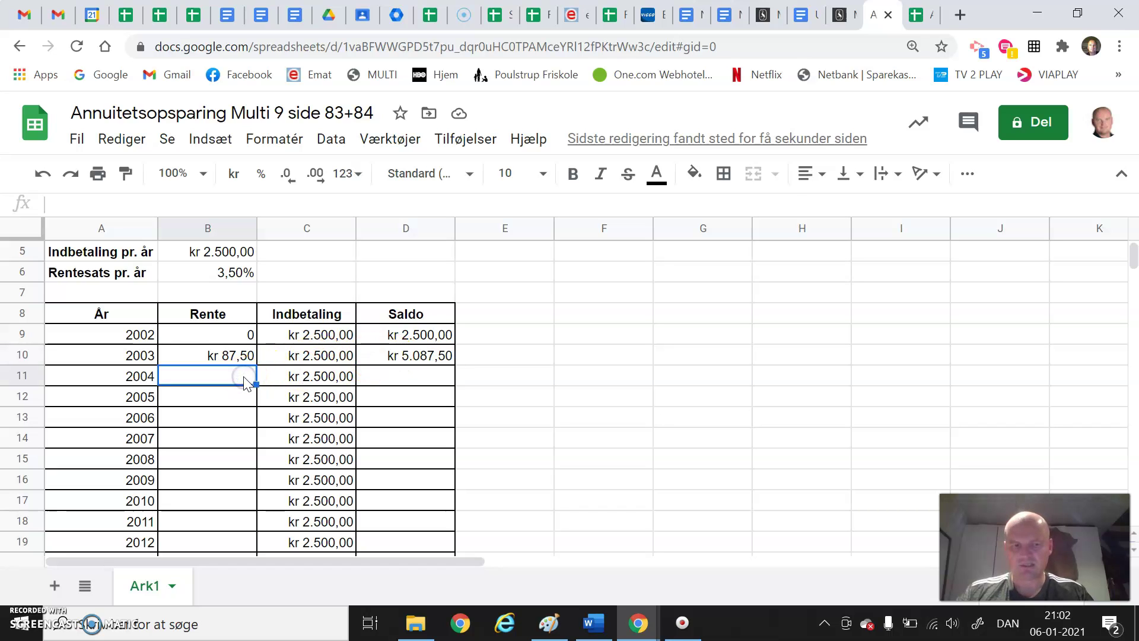
type("=")
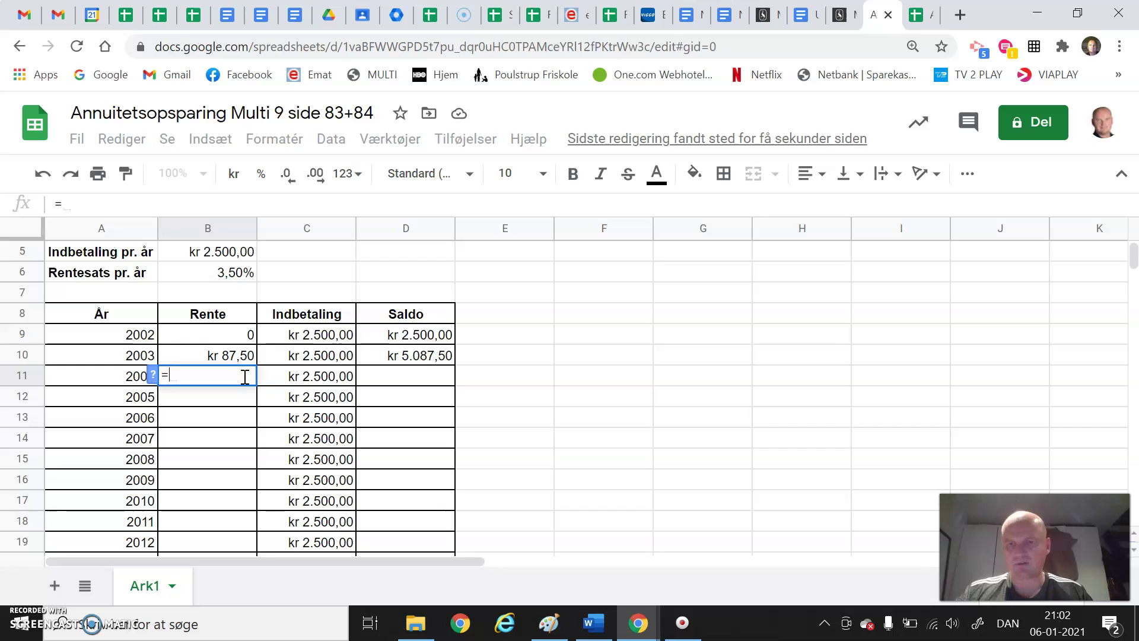
left_click(408, 356)
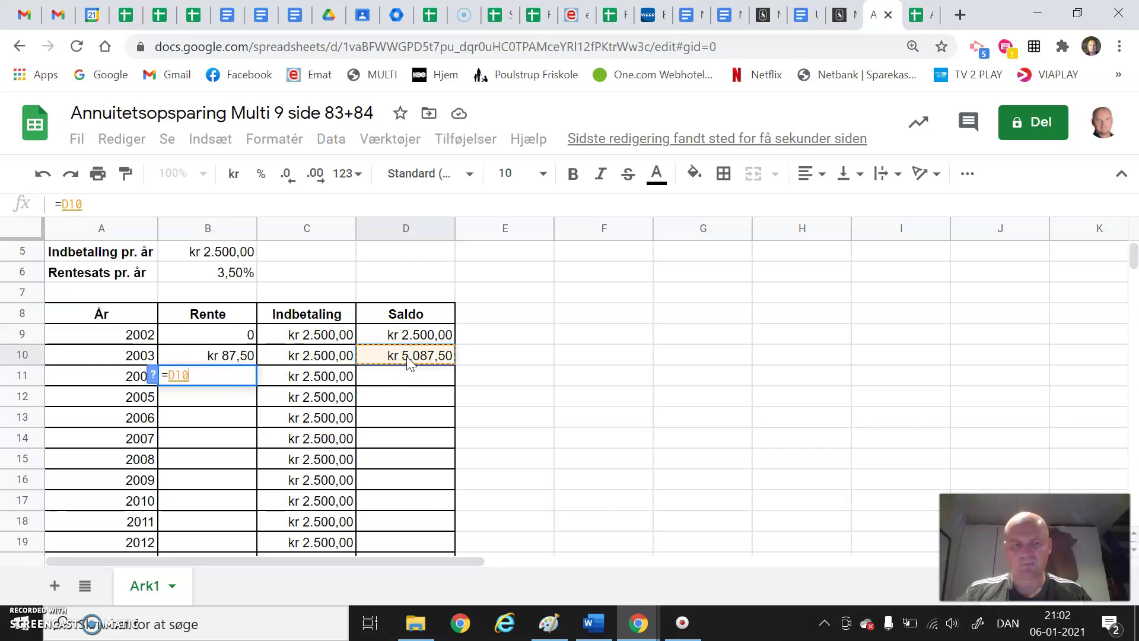
type("*")
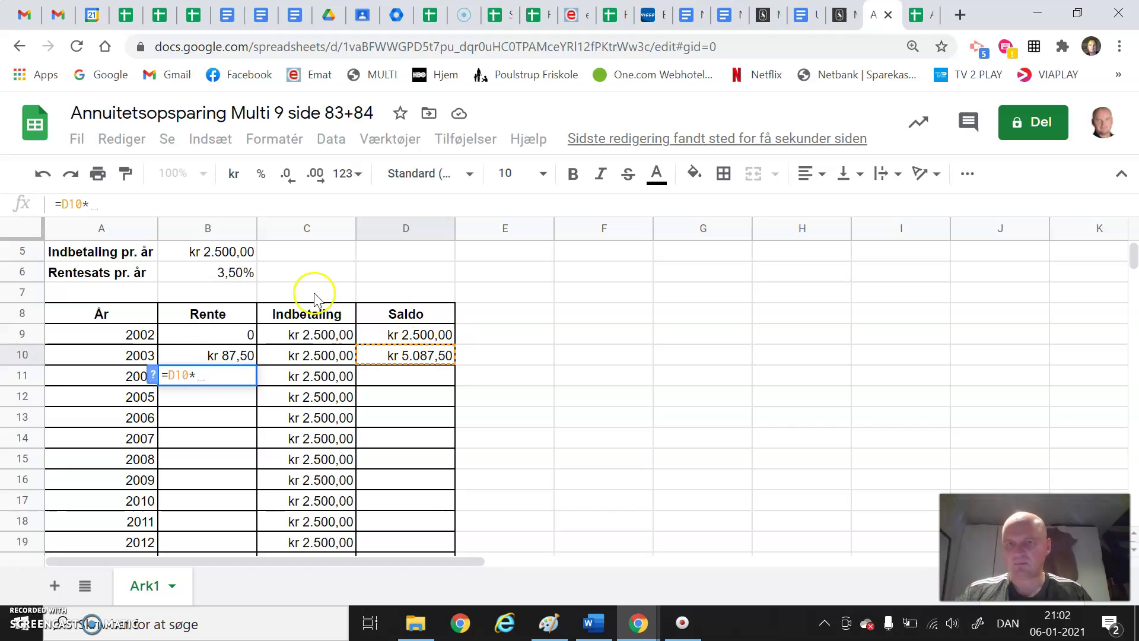
left_click(237, 272)
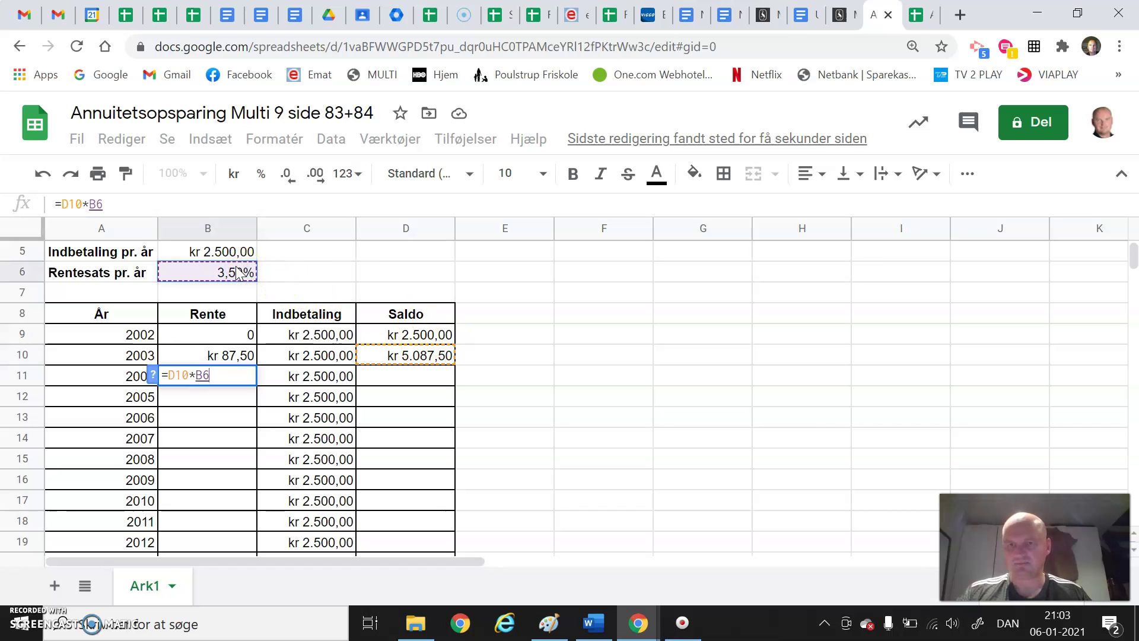
key("Return")
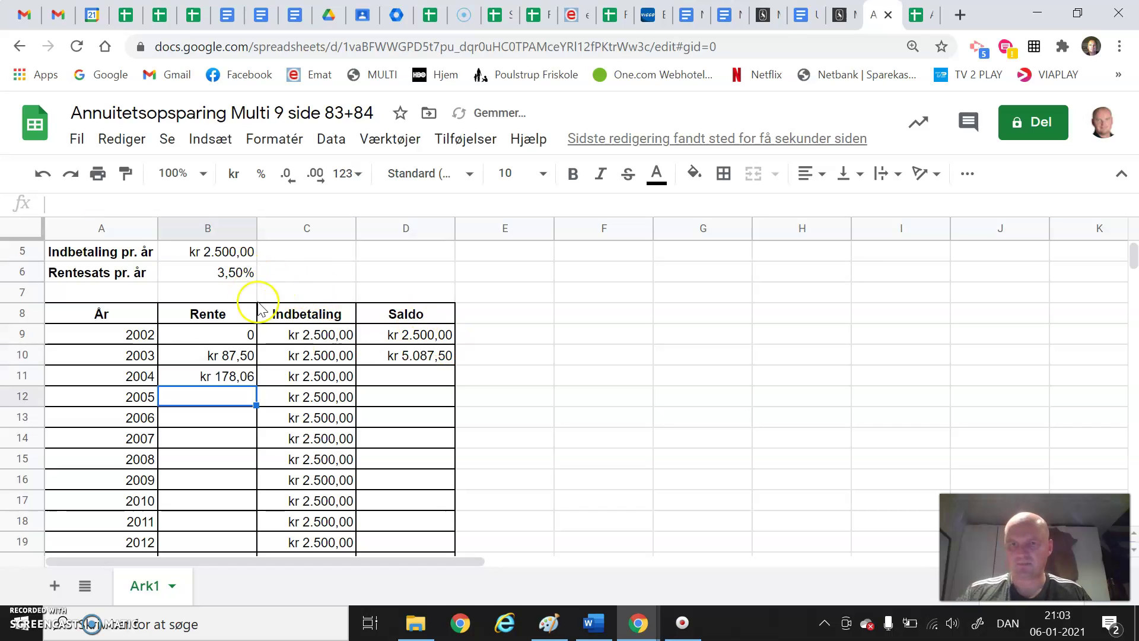
Lock the reference to the interest rate cell B6 in the 2003 interest formula in B10.
left_click(236, 273)
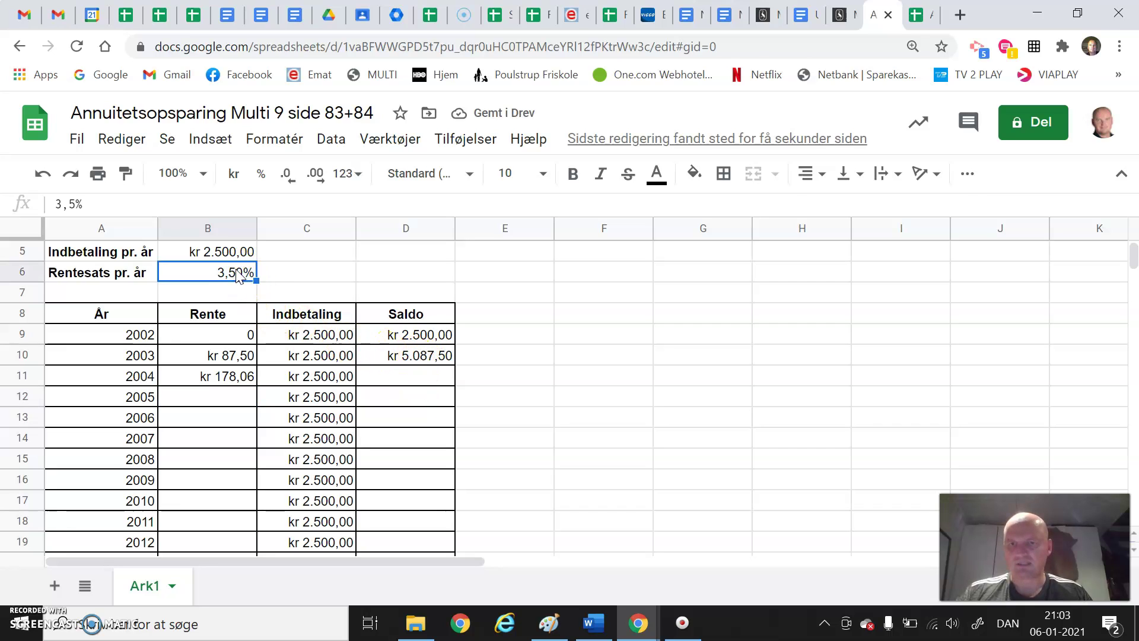
left_click(243, 357)
left_click(87, 205)
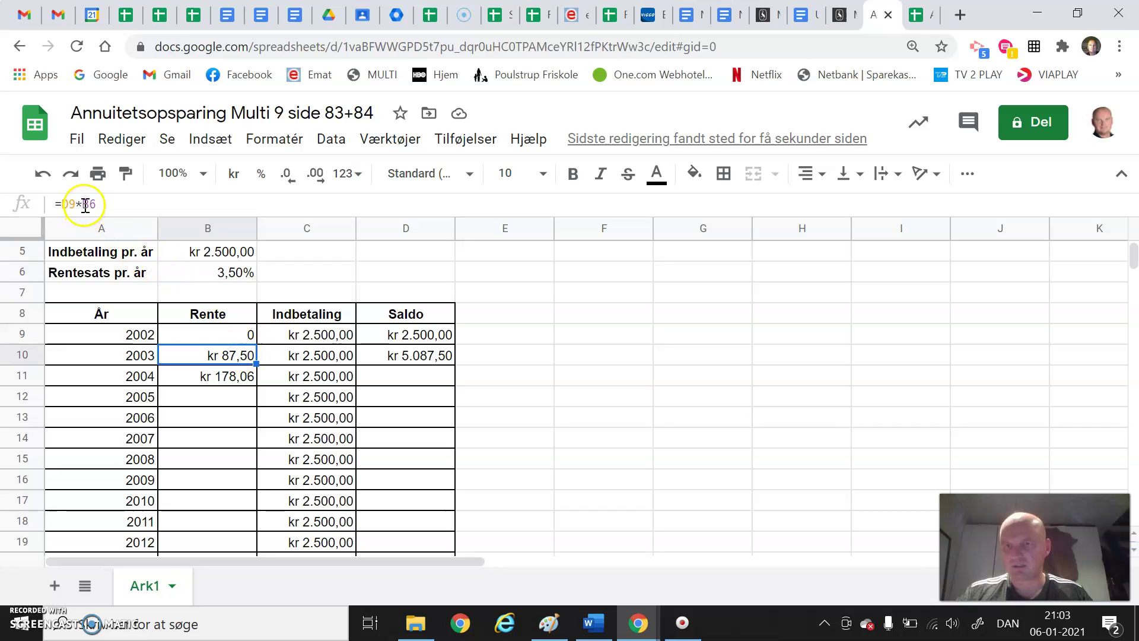
left_click(82, 205)
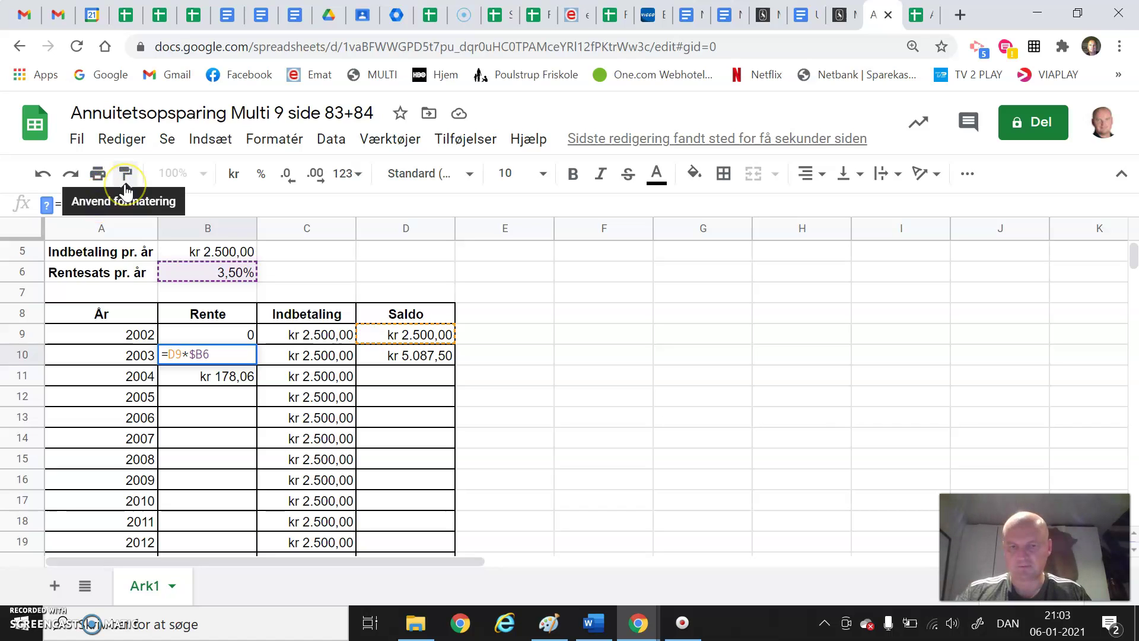
key("Return")
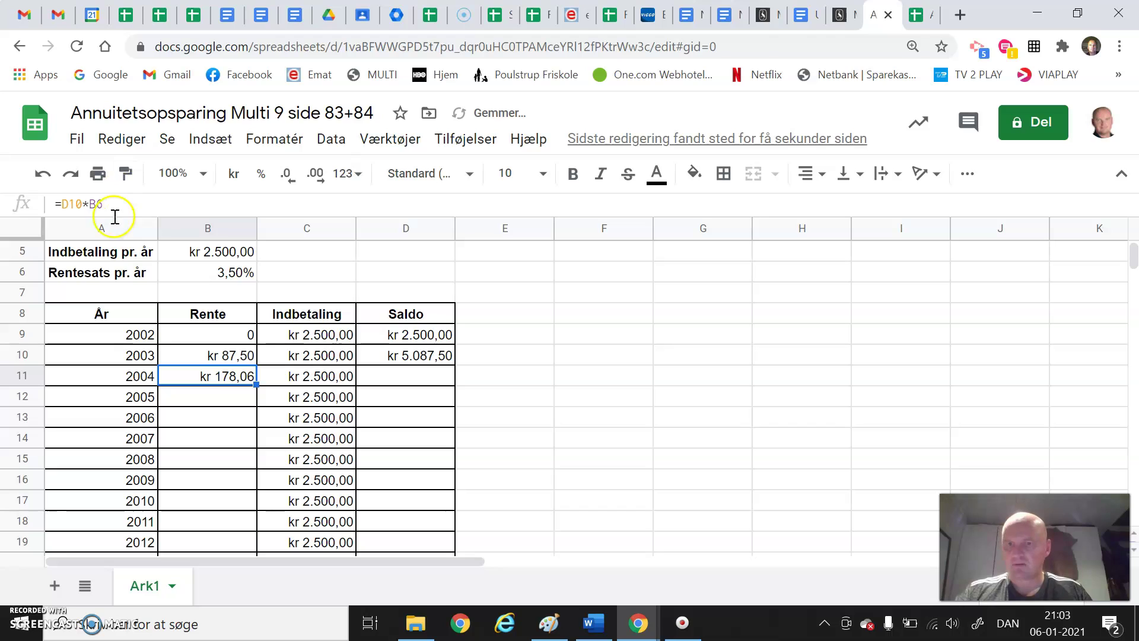
Make the interest rate reference in the 2004 interest cell B11 absolute so the formula reads =D10*$B$6.
left_click(218, 375)
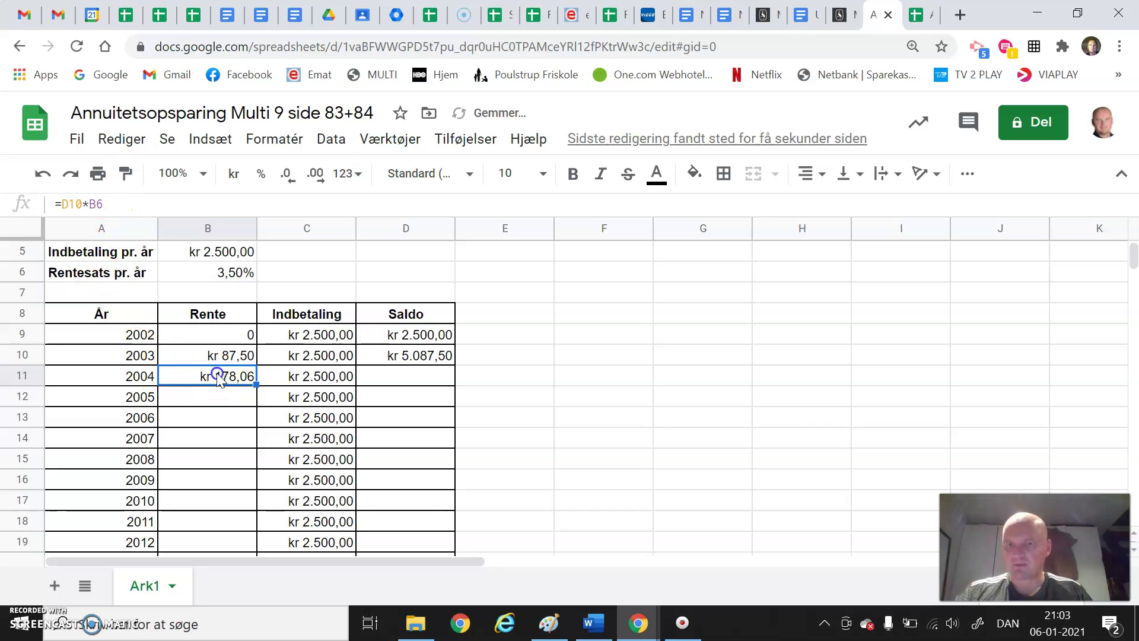
left_click(88, 203)
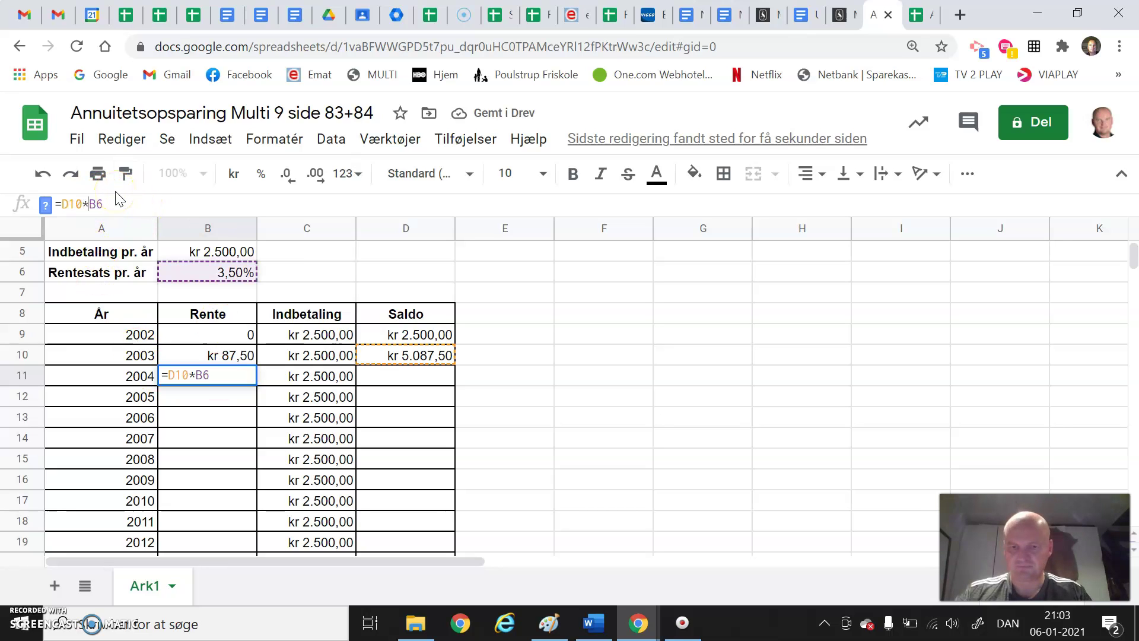
left_click(104, 202)
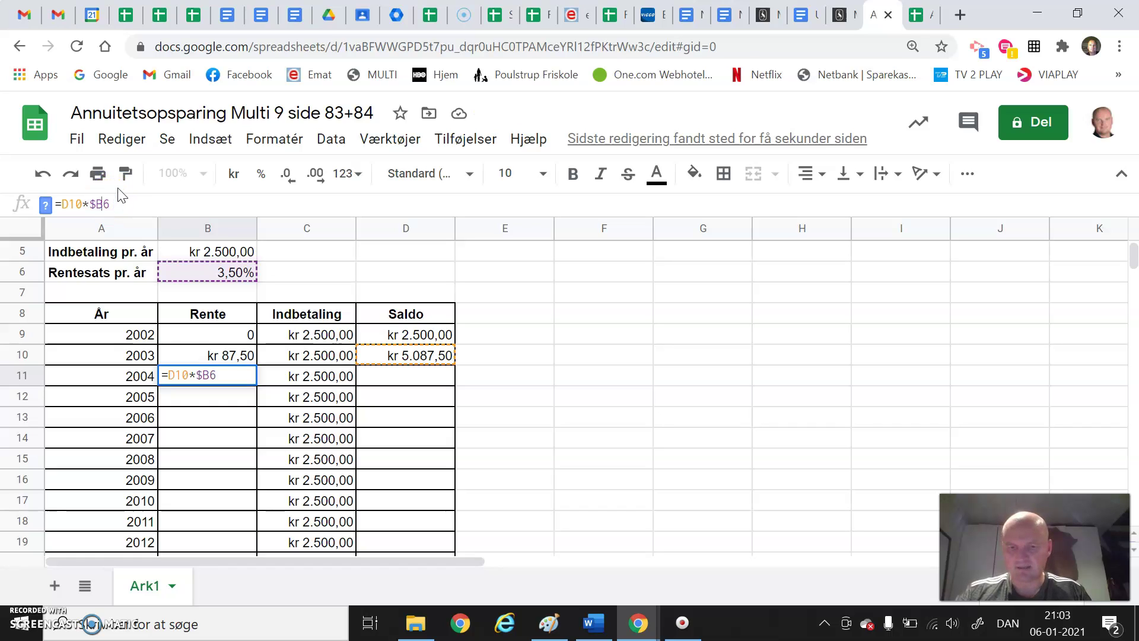
key("Return")
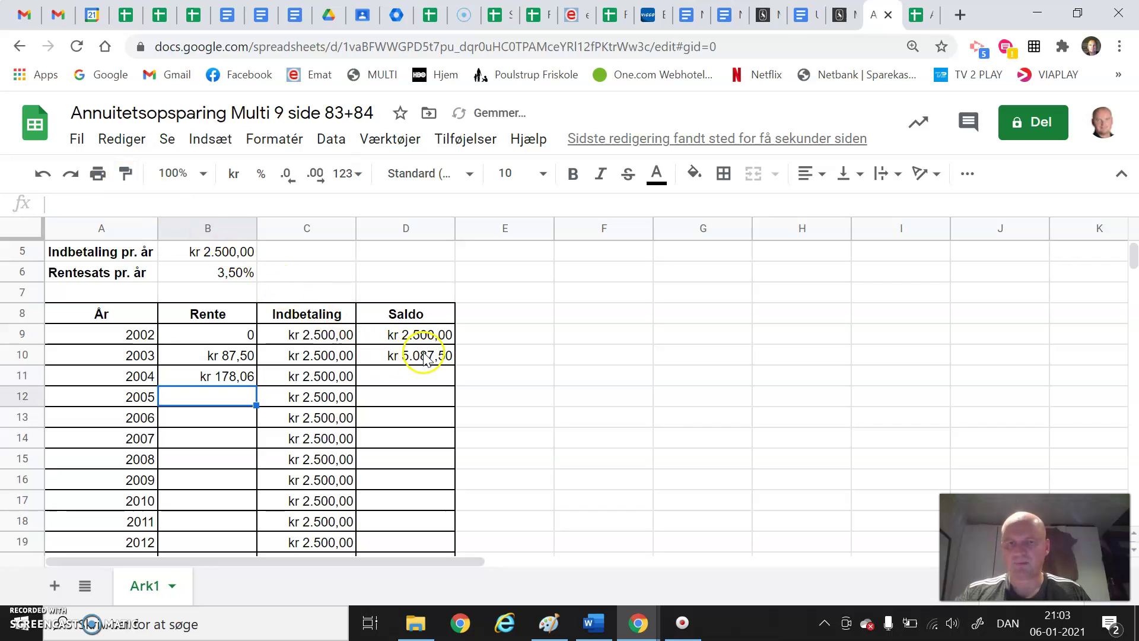
Calculate the 2004 balance in Saldo cell D11 with =D10+B11+C11.
left_click(413, 378)
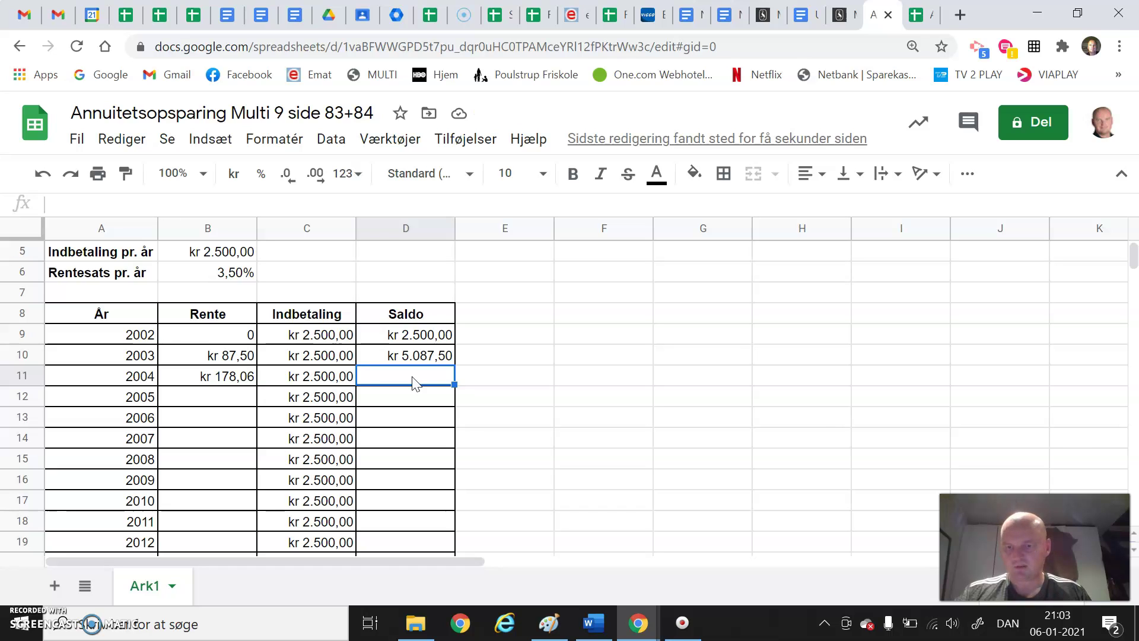
type("=")
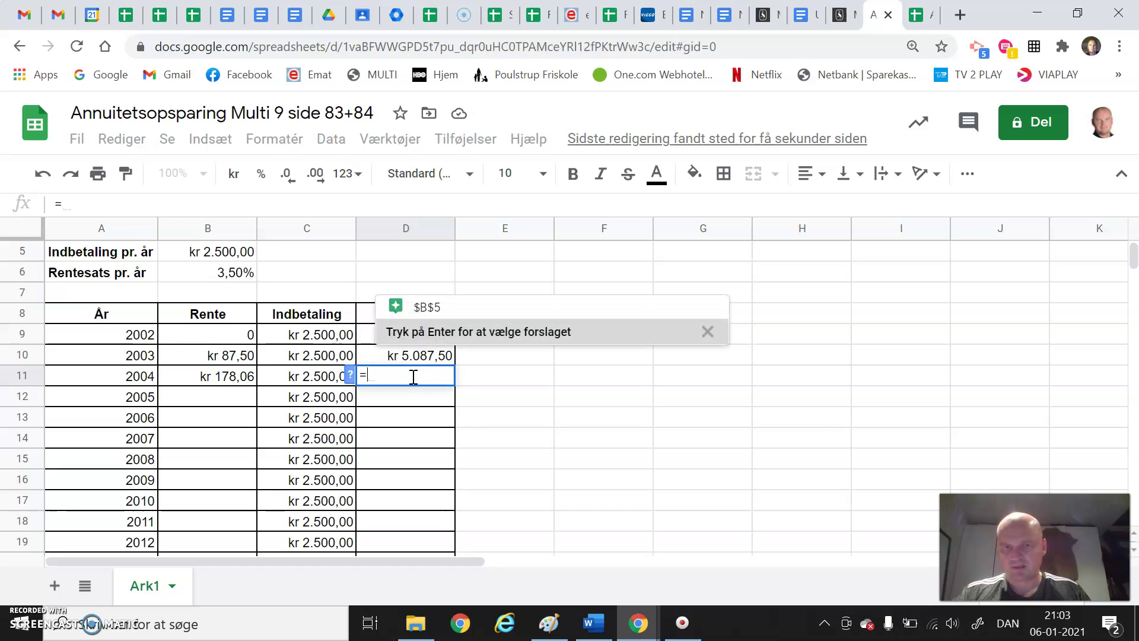
left_click(415, 362)
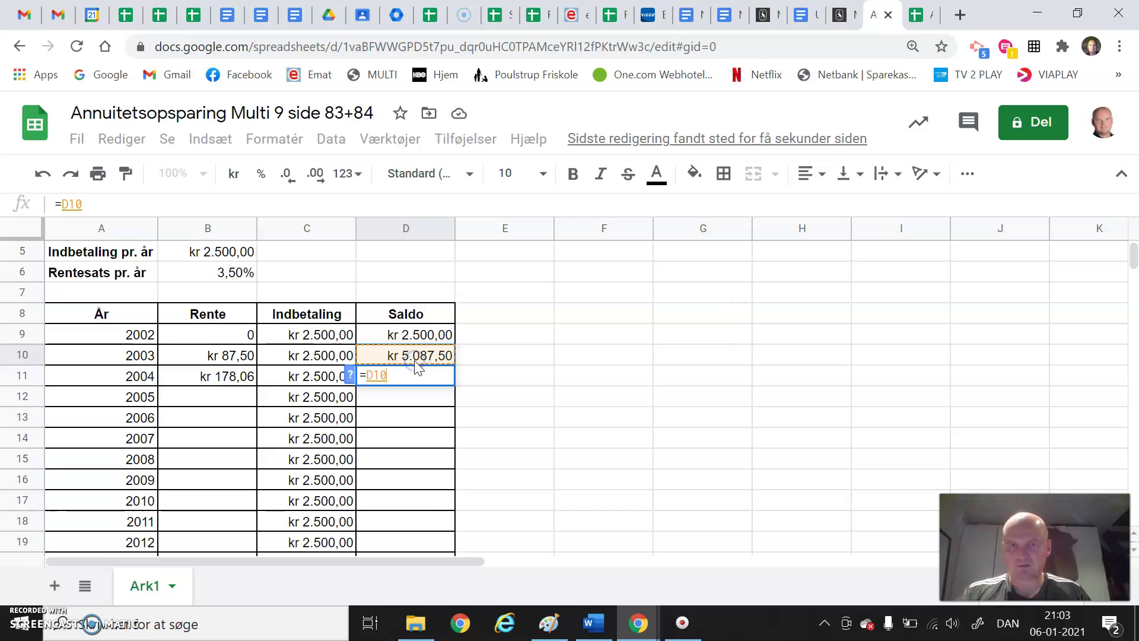
type("+")
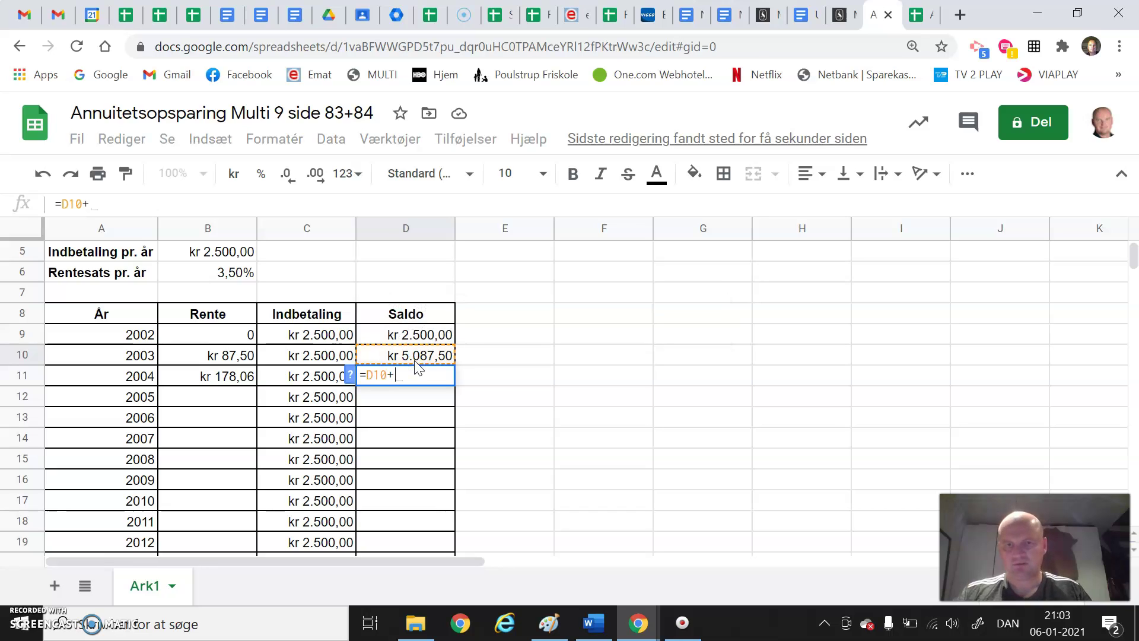
left_click(223, 376)
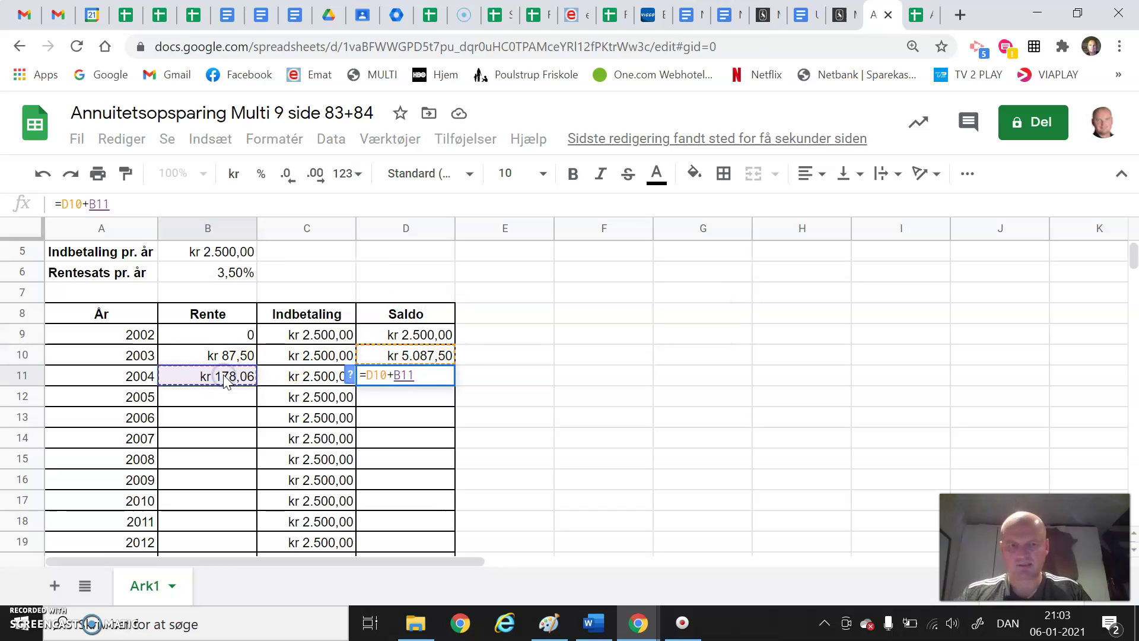
key("Return")
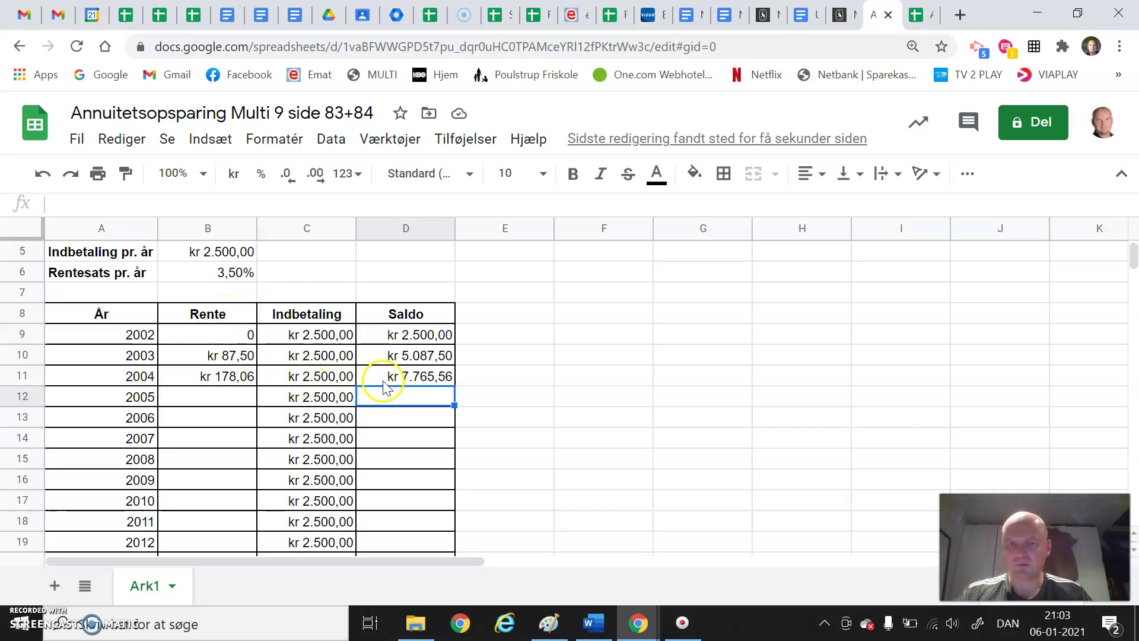
Fill the balance formula from D11 down the Saldo column to the 2020 row, D27.
left_click(408, 378)
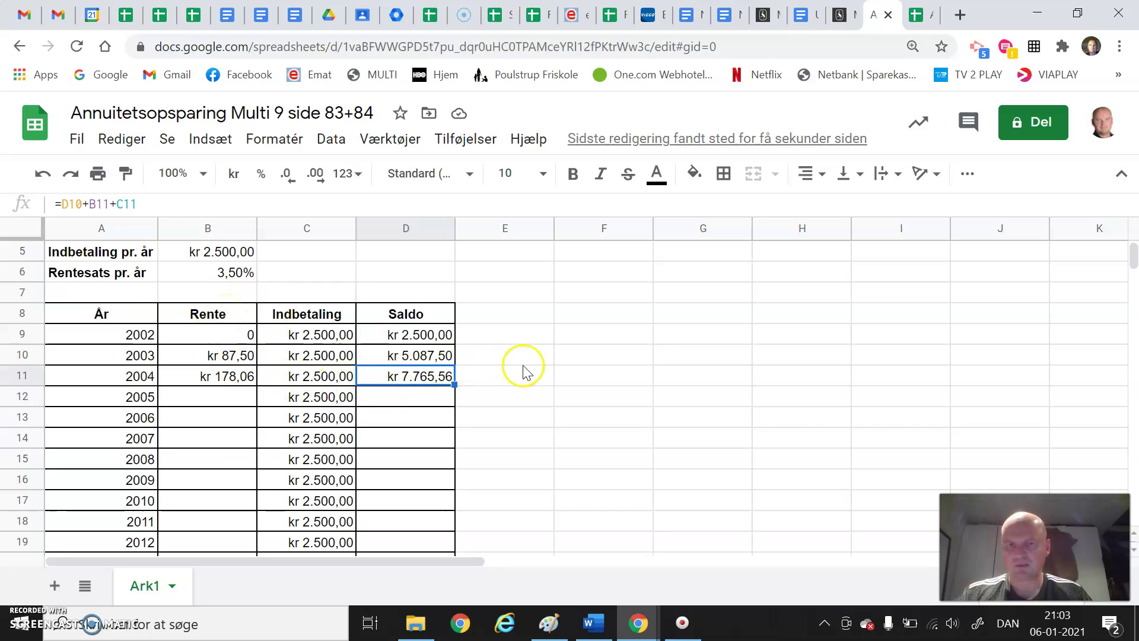
scroll(522, 368, "down", 1)
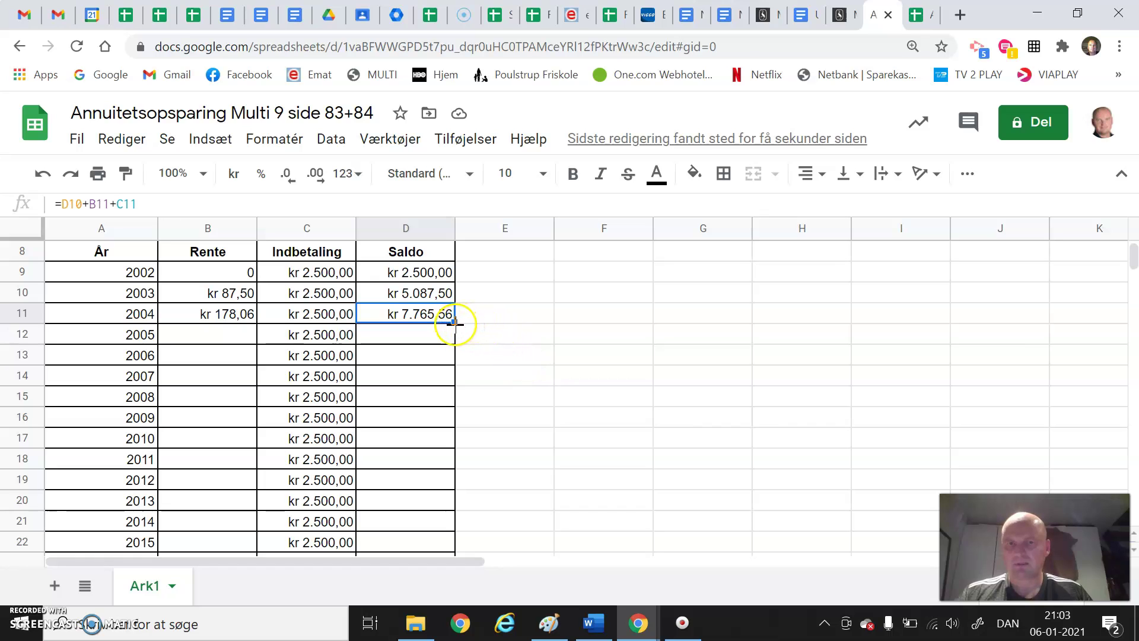
left_click_drag(455, 323, 448, 466)
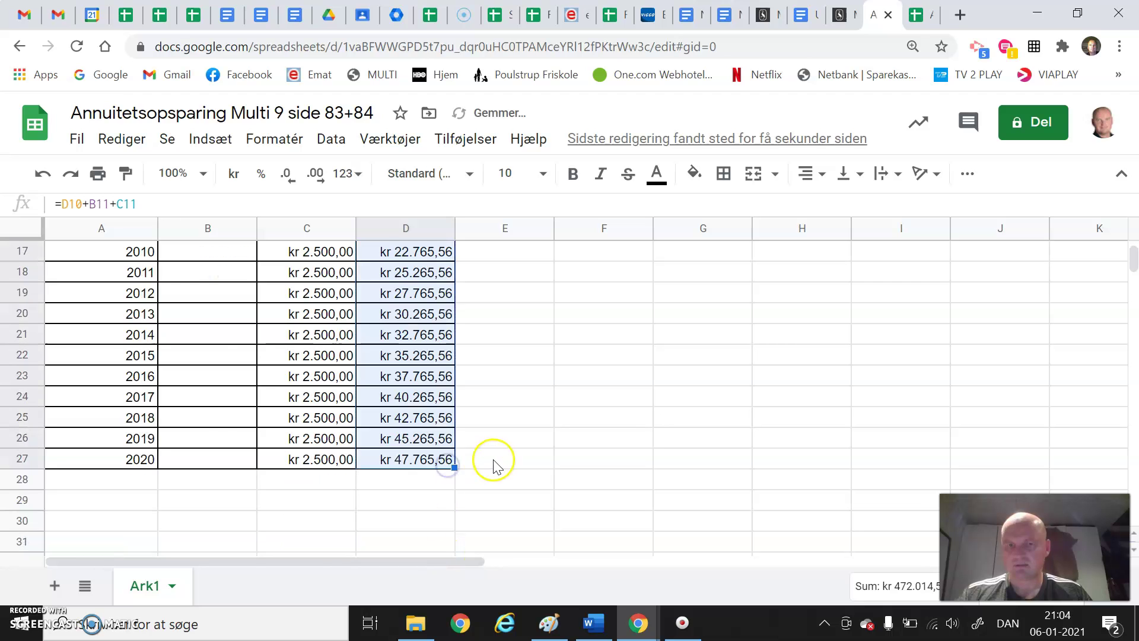
Fill the interest formula from B11 down the Rente column to the 2020 row, B27, and review the completed table.
scroll(497, 466, "up", 5)
scroll(498, 467, "down", 1)
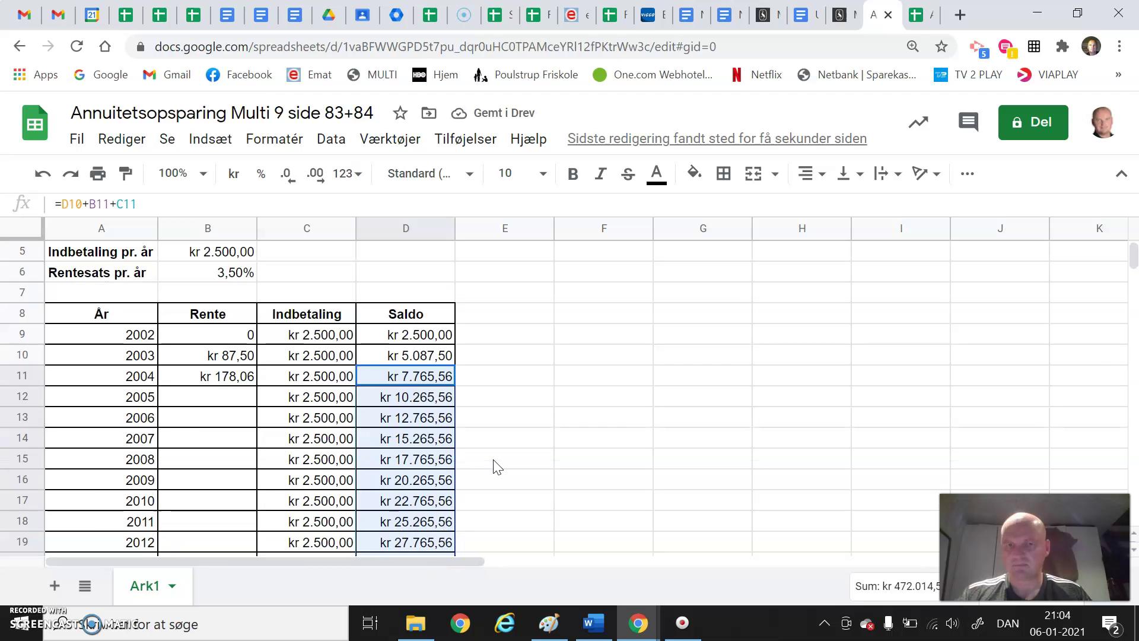
left_click(240, 377)
left_click_drag(256, 385, 248, 439)
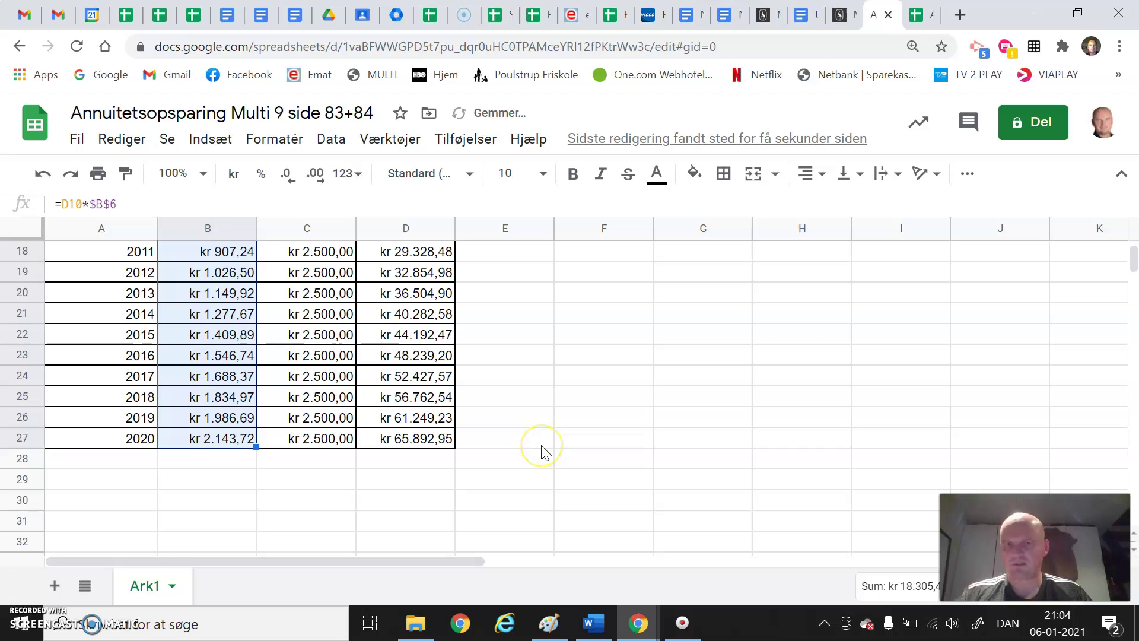
scroll(545, 452, "up", 3)
scroll(541, 450, "down", 2)
scroll(542, 450, "up", 2)
scroll(540, 427, "down", 1)
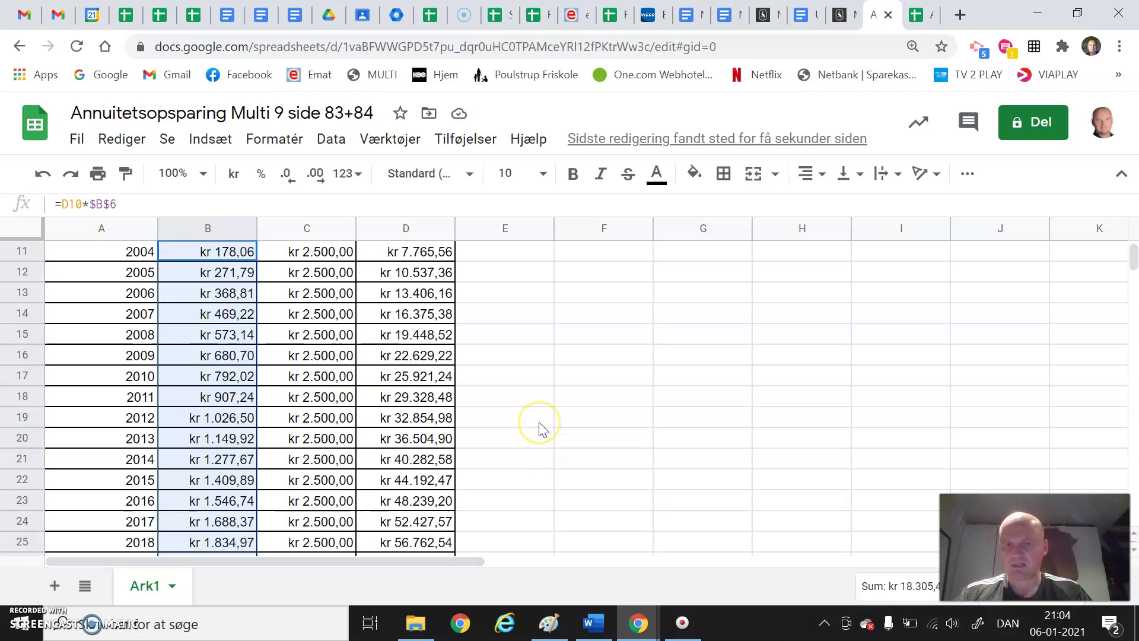
Compare the savings table with the textbook's Opgave 18 example, checking the 2006 balance in D13.
scroll(540, 427, "down", 1)
scroll(543, 430, "up", 2)
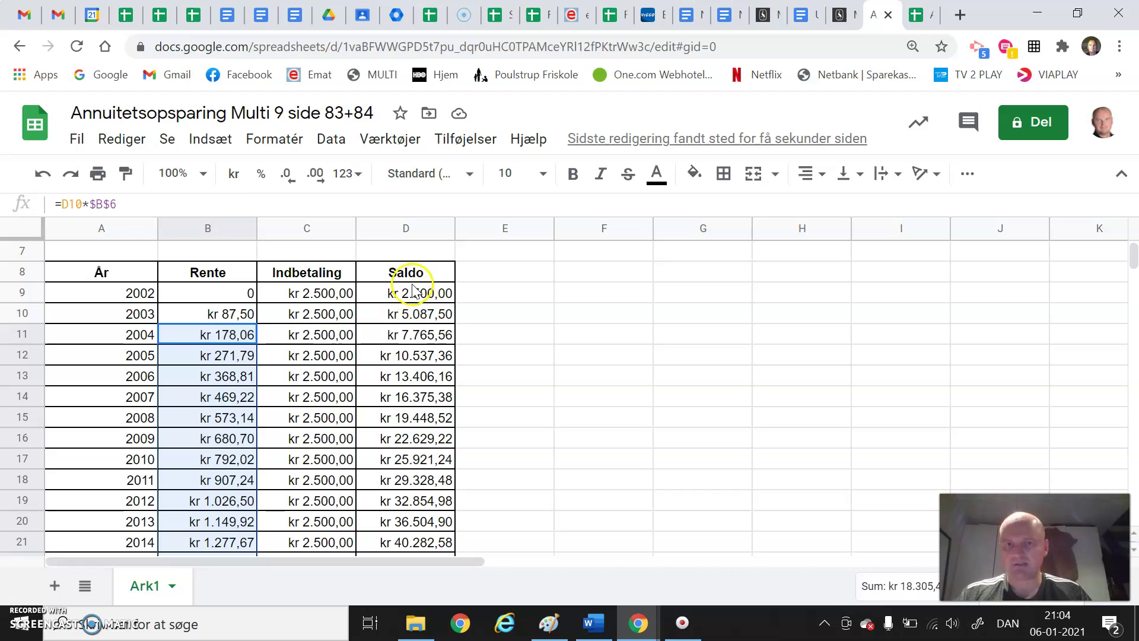
left_click(844, 15)
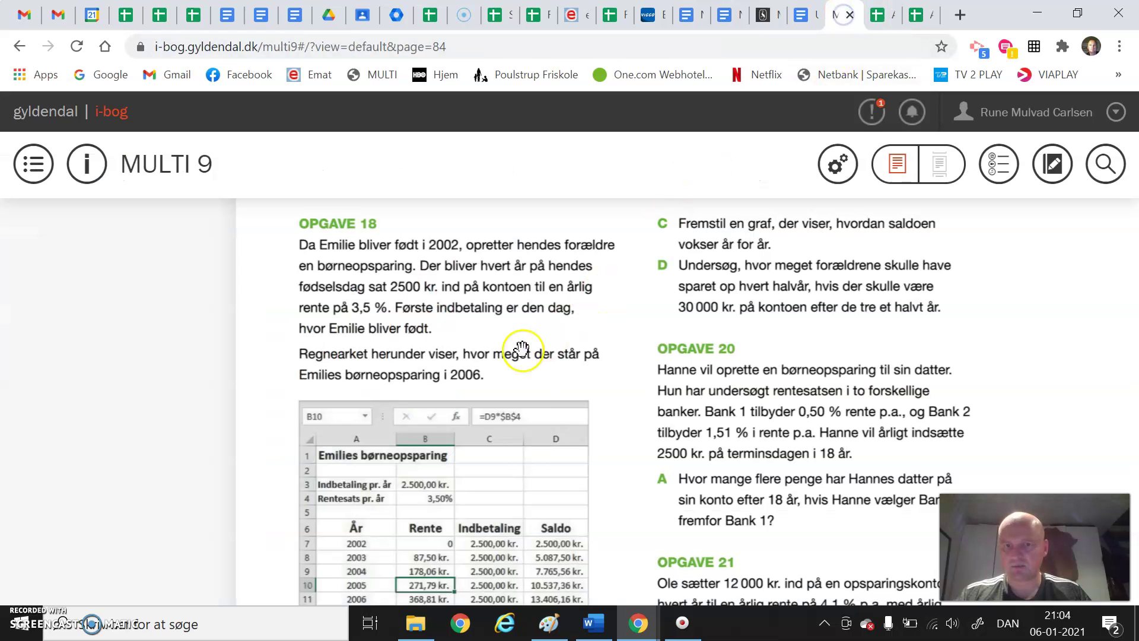
scroll(523, 348, "down", 2)
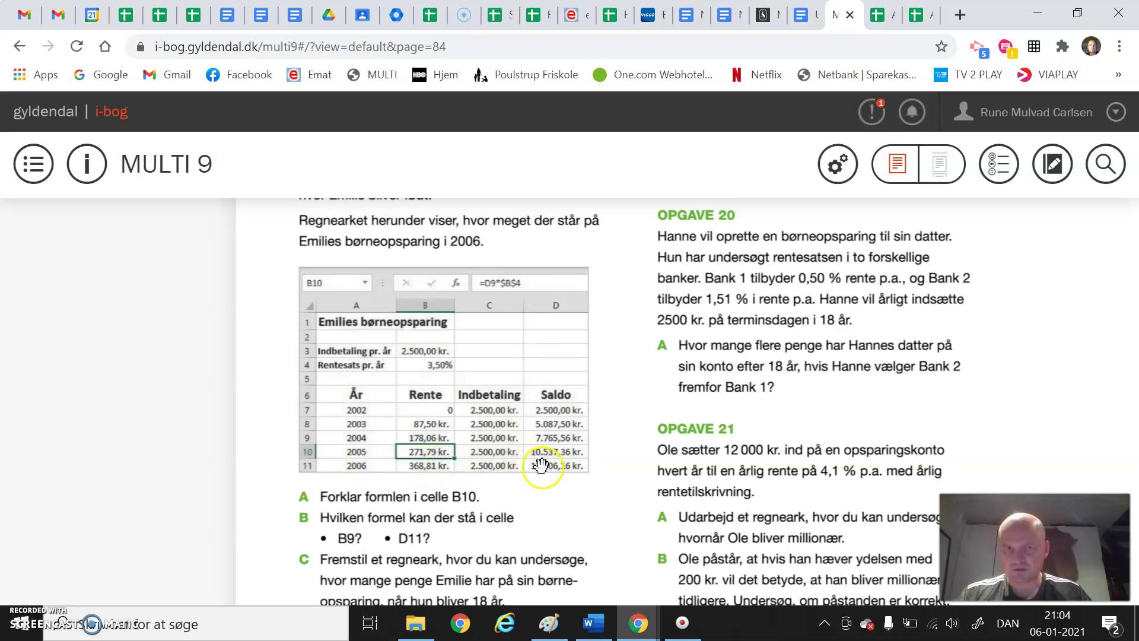
left_click(877, 16)
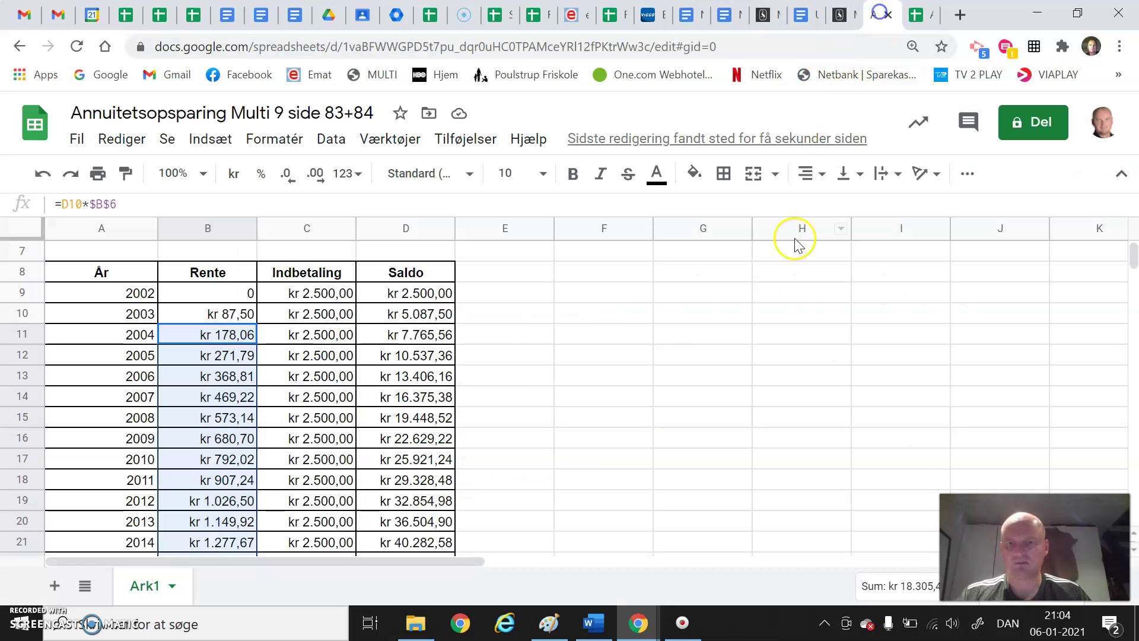
left_click(146, 376)
left_click(385, 380)
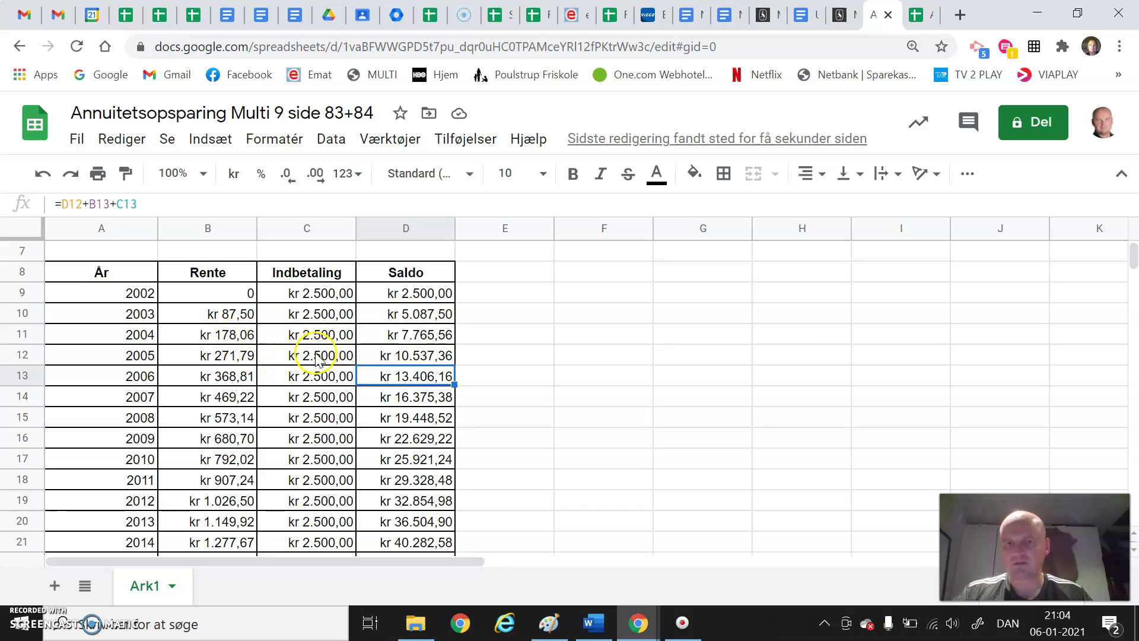
Inspect the 2004 interest formula in B11 and the yearly interest rate cell B6 it refers to.
left_click(242, 335)
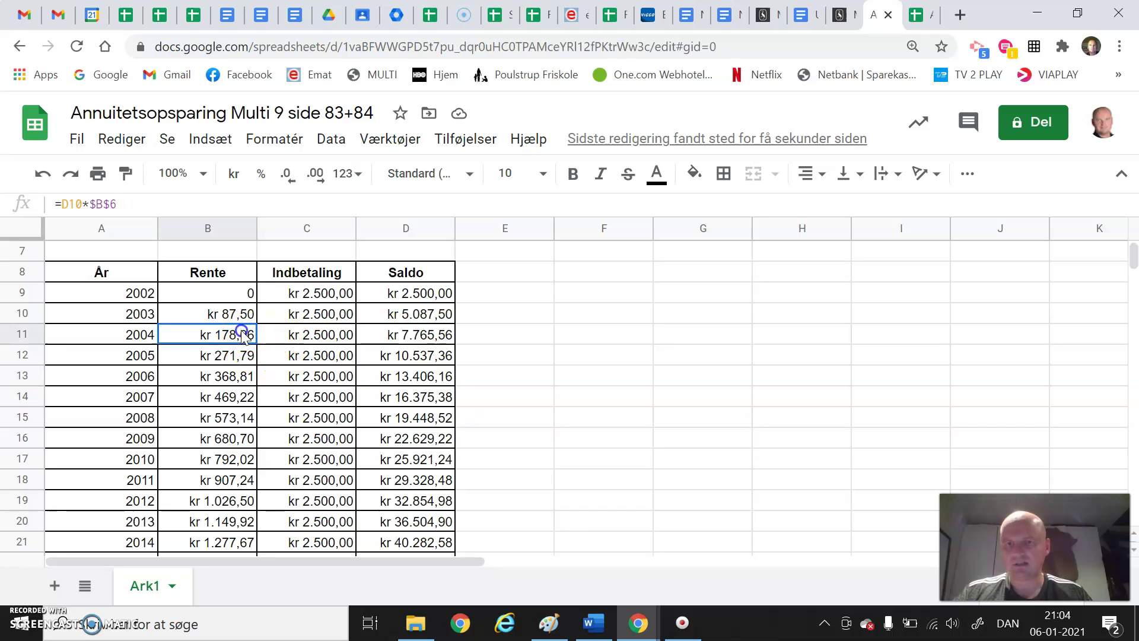
scroll(261, 335, "up", 1)
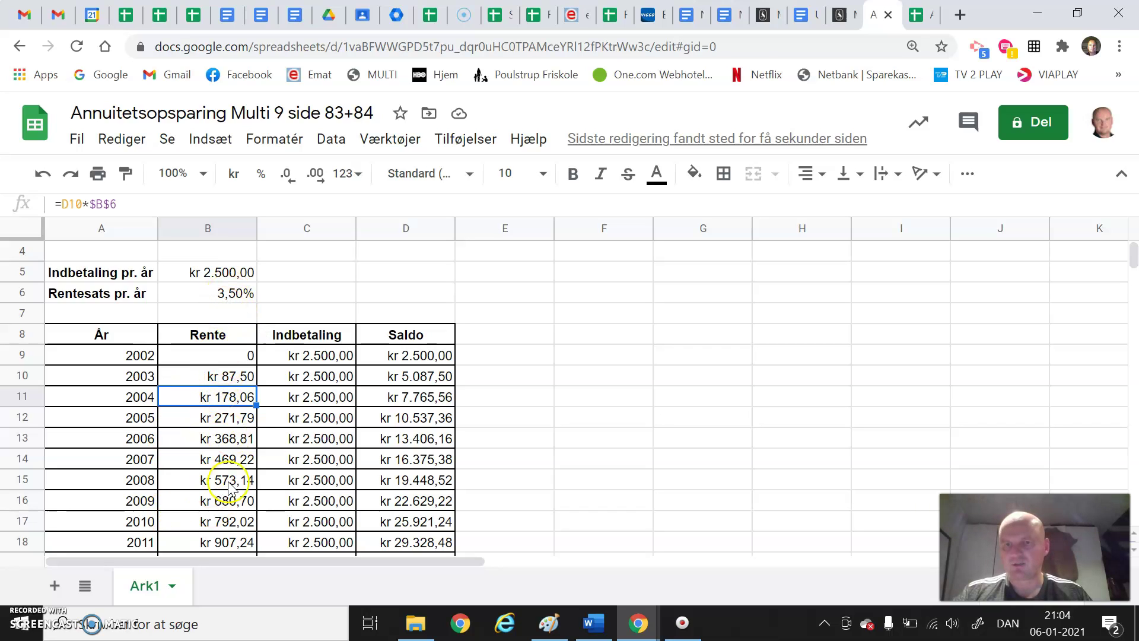
left_click(233, 298)
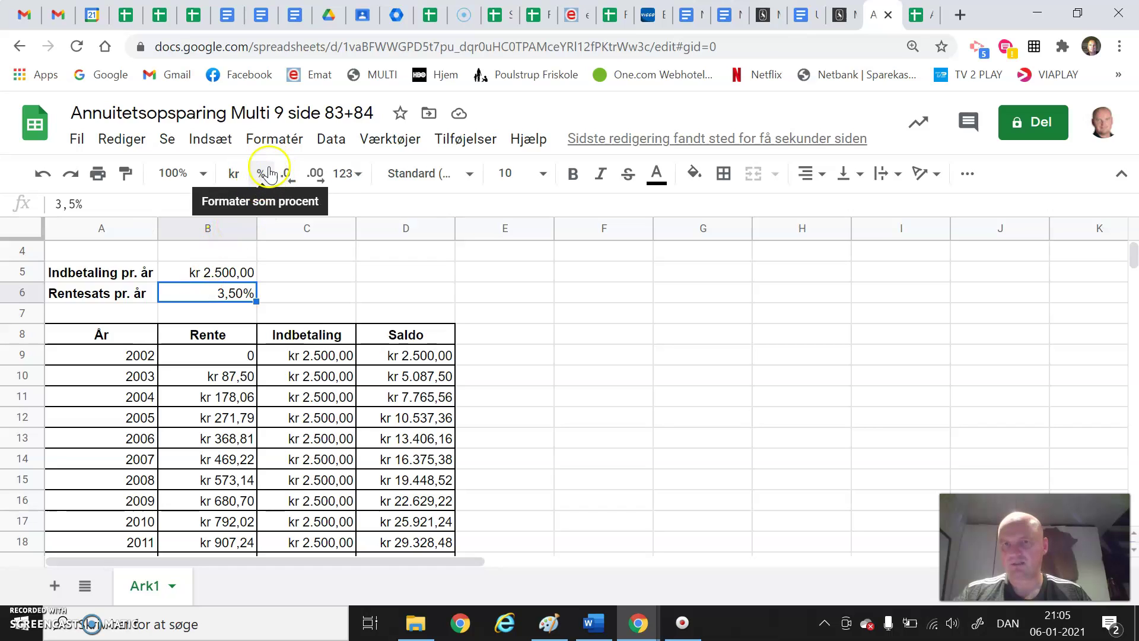
left_click(218, 296)
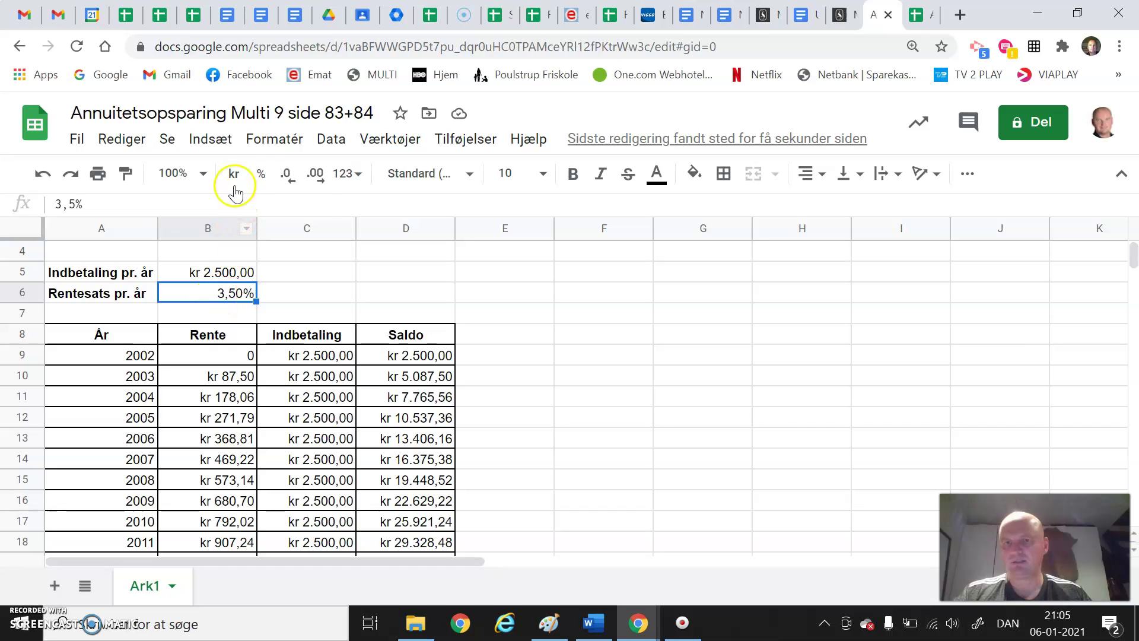
Apply the kr currency format to the yearly deposit in cell B5.
left_click(227, 276)
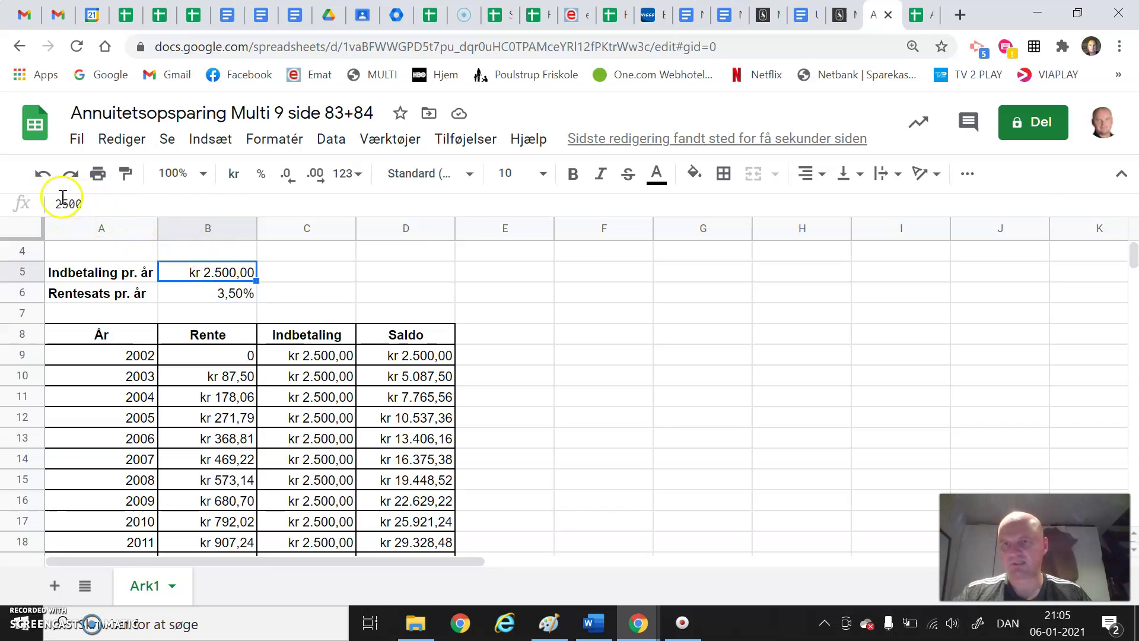
left_click(232, 175)
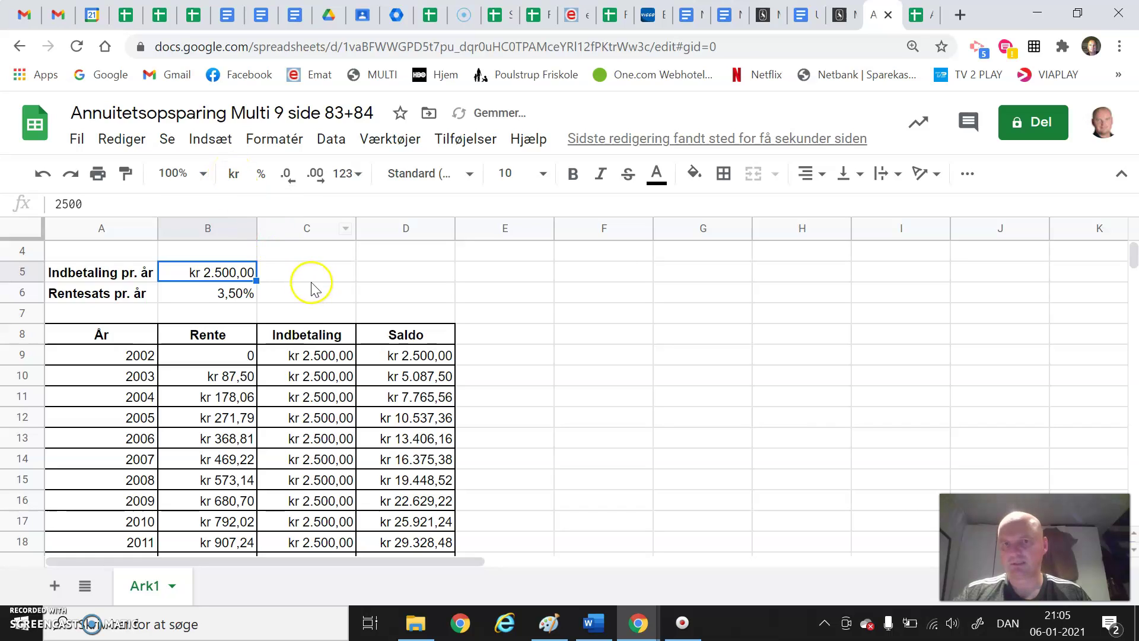
scroll(492, 326, "down", 1)
scroll(491, 325, "up", 1)
Inspect the 2002 deposit formula in C9 and review the table down to the 2020 row.
left_click(334, 356)
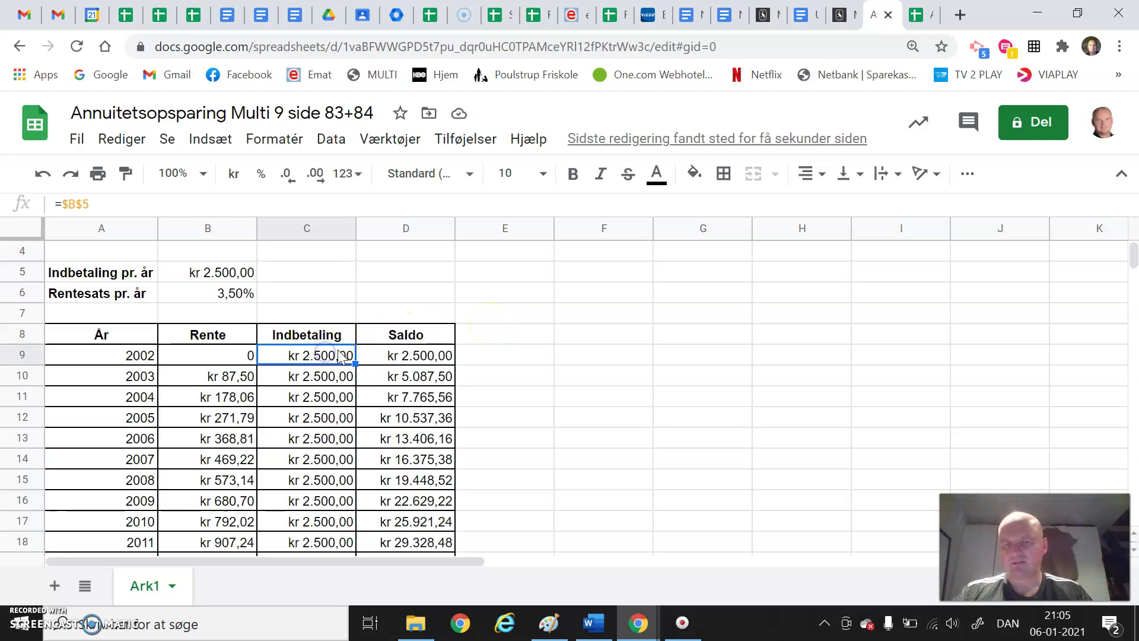
scroll(470, 344, "down", 1)
scroll(344, 296, "up", 1)
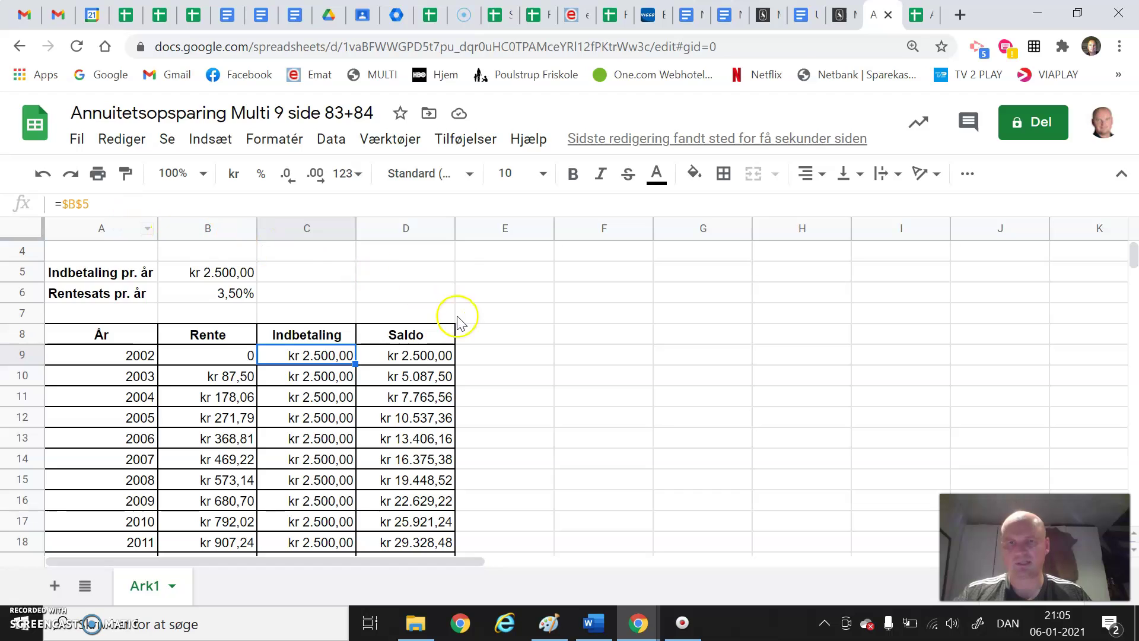
scroll(497, 362, "down", 1)
scroll(497, 362, "down", 2)
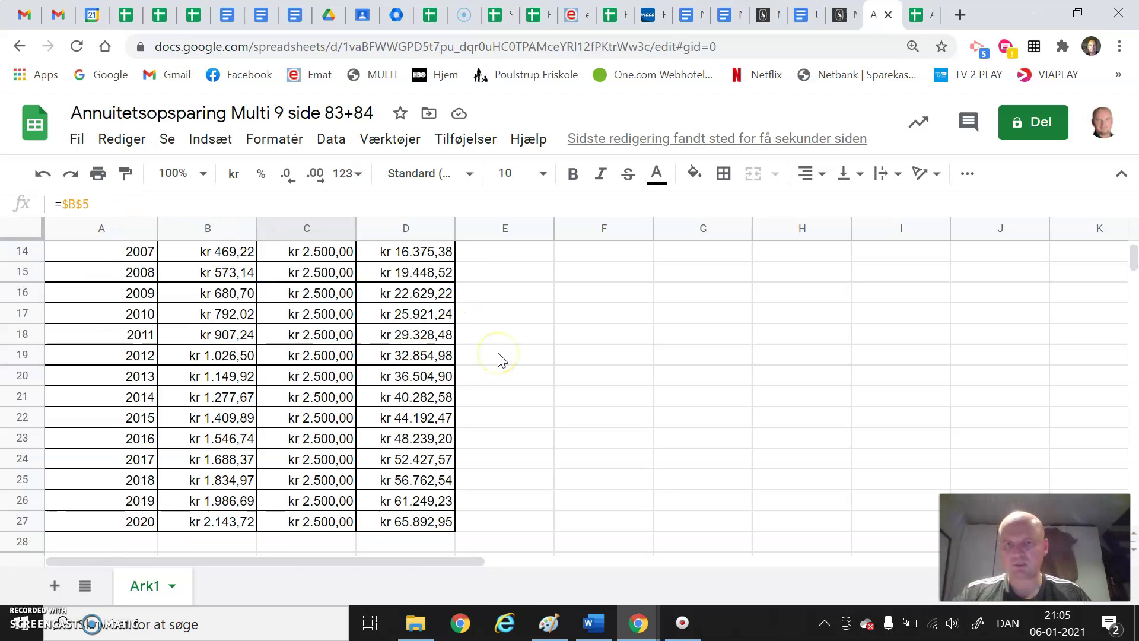
Read the Opgave 18 questions in the textbook and check Emilie's balance at age 18 in the 2020 Saldo cell D27.
left_click(845, 16)
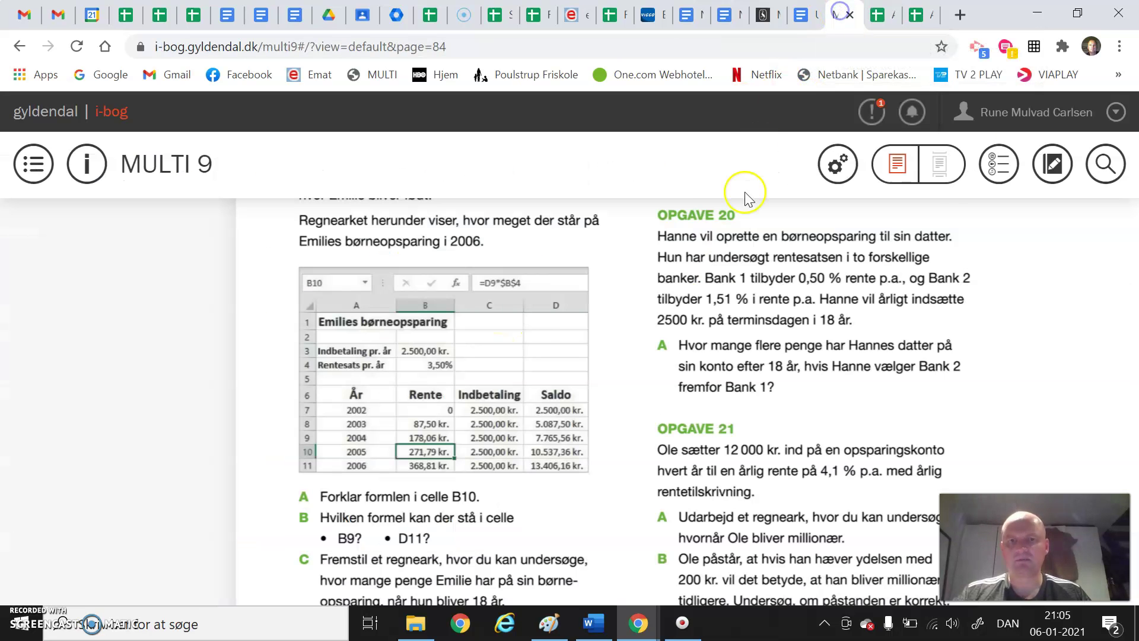
scroll(618, 398, "down", 2)
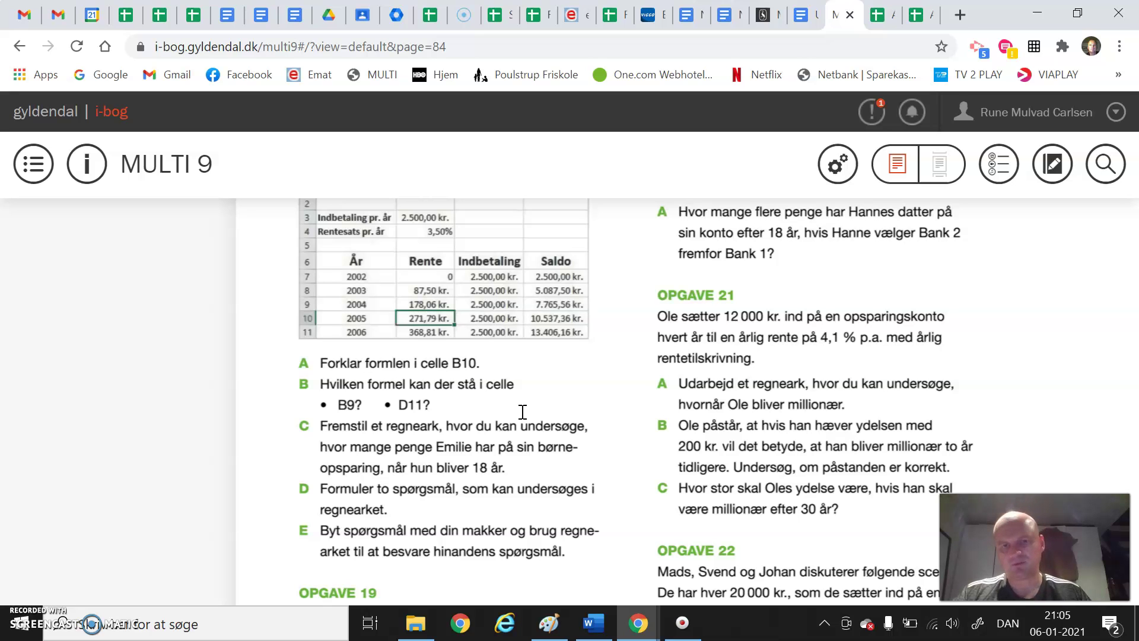
left_click(879, 15)
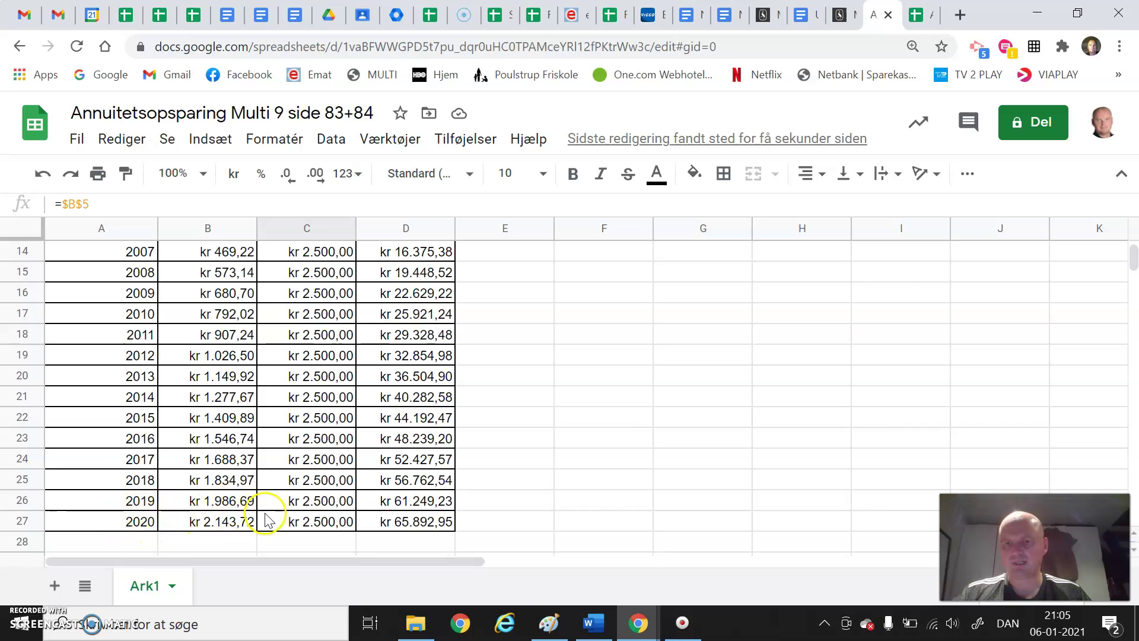
left_click(404, 522)
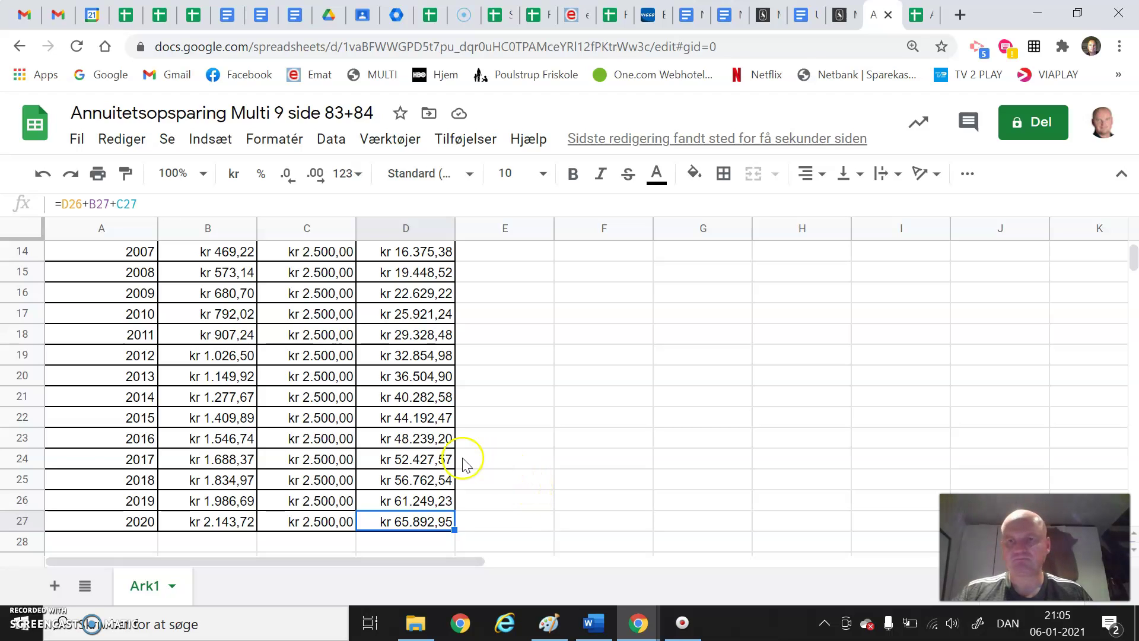
scroll(490, 465, "up", 3)
scroll(489, 465, "up", 1)
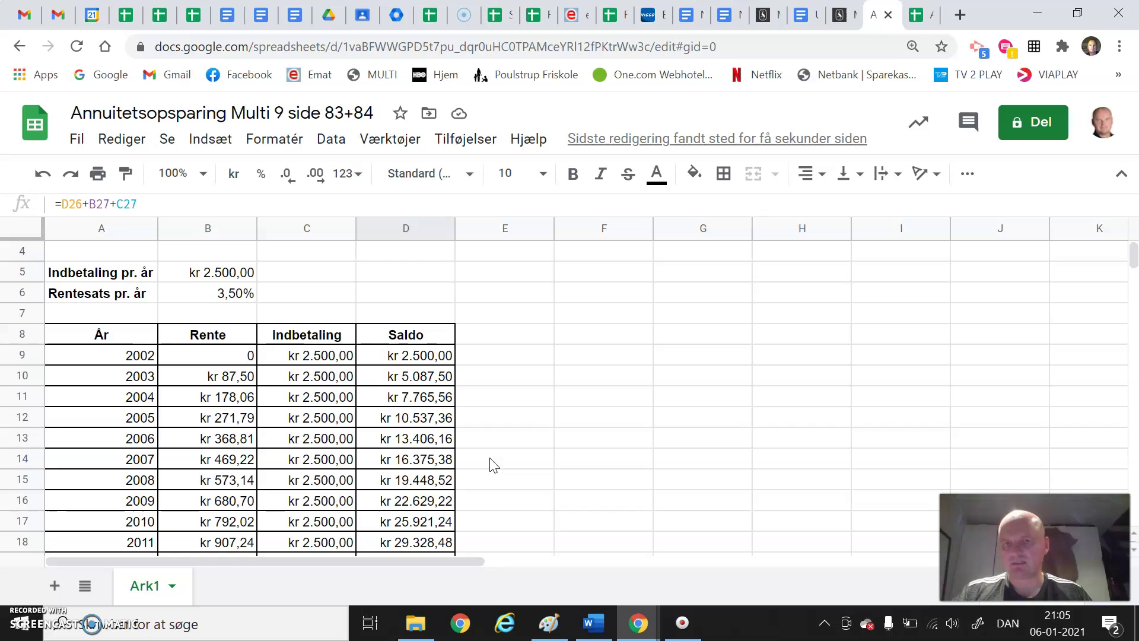